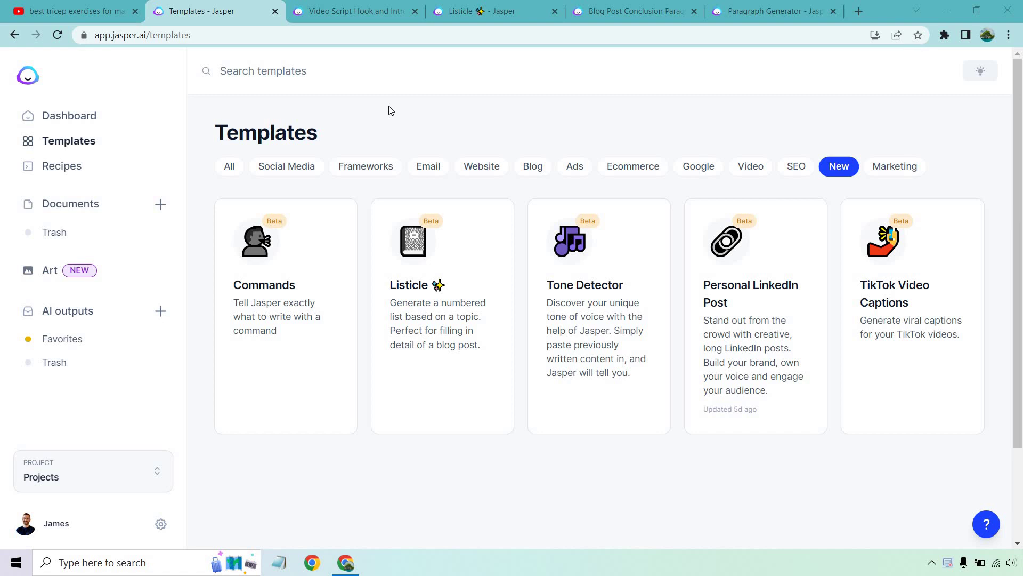
Step: On YouTube, view the search suggestions for "best tricep exercises" and search for "best tricep exercises for mass"
click(62, 7)
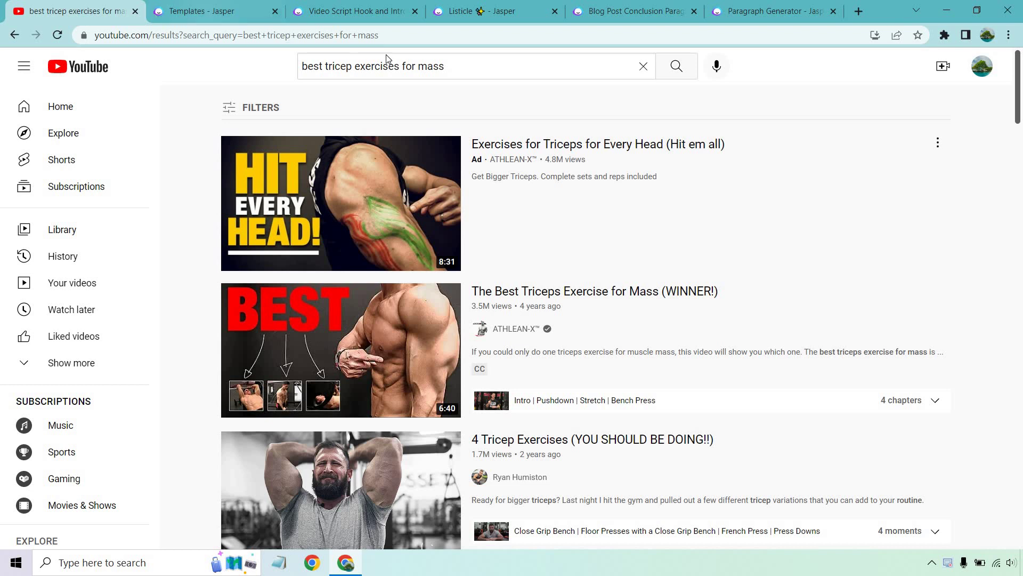
double_click(463, 63)
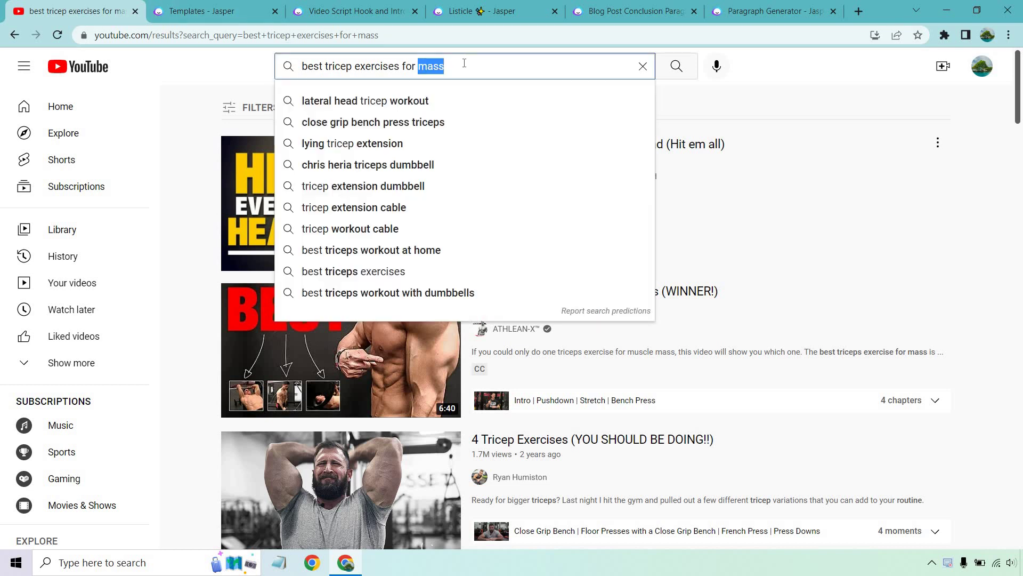
key(BackSpace)
key(BackSpace)
key(BackSpace)
key(BackSpace)
key(BackSpace)
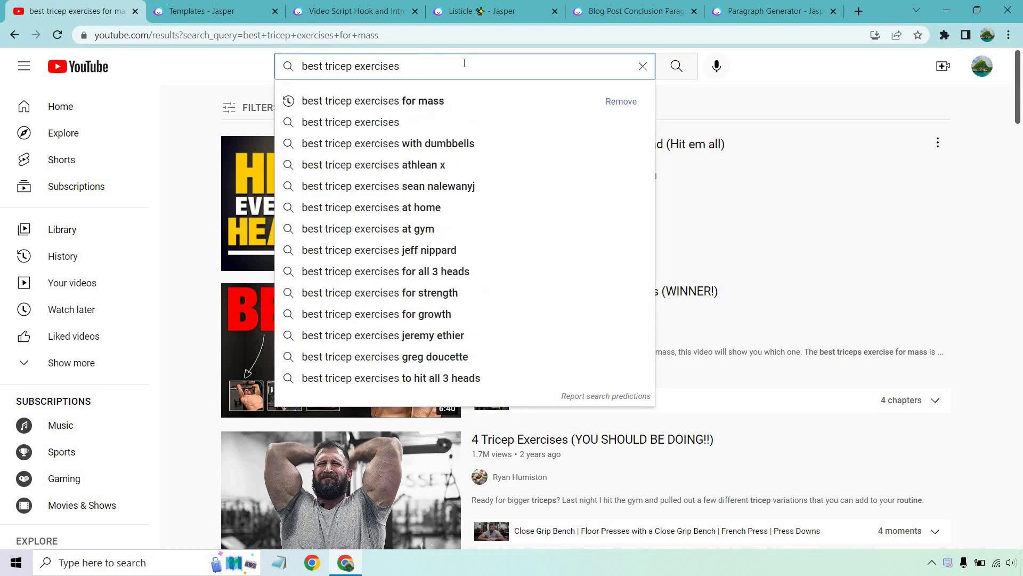
click(446, 104)
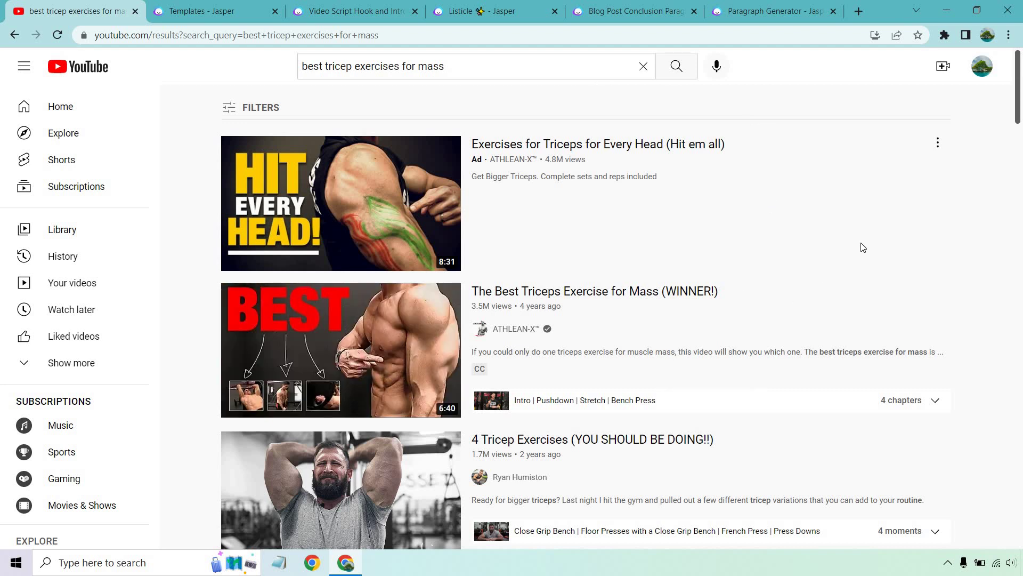
Step: Switch to Jasper and review the Video Script Hook and Introduction, Listicle, Blog Post Conclusion Paragraph and Paragraph Generator templates
click(219, 4)
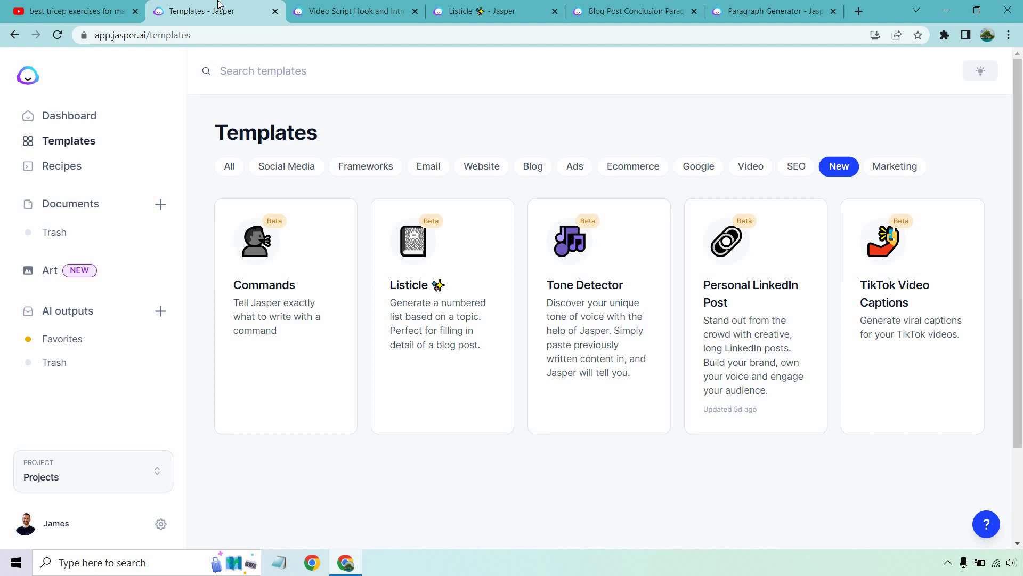
click(320, 8)
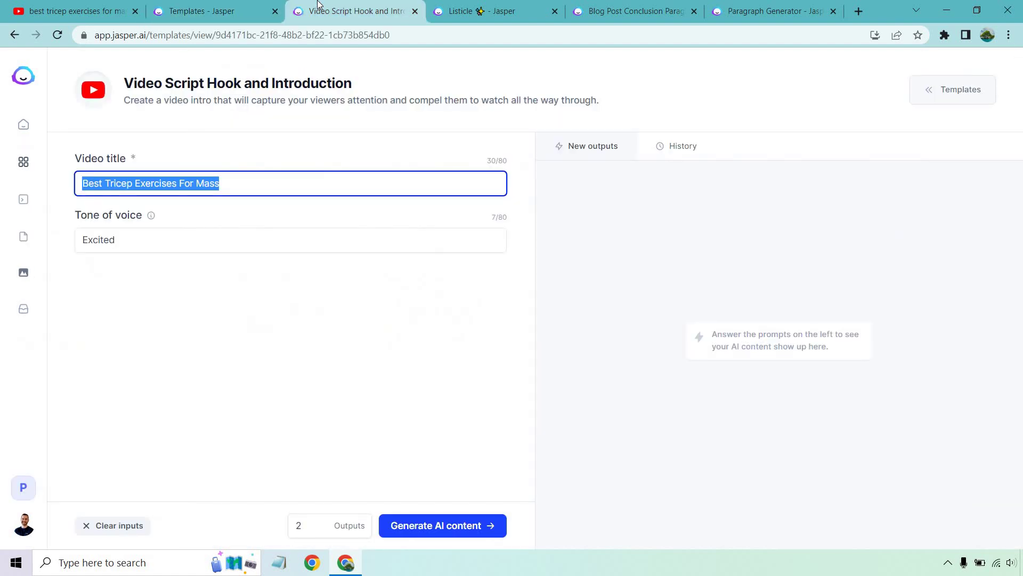
click(359, 150)
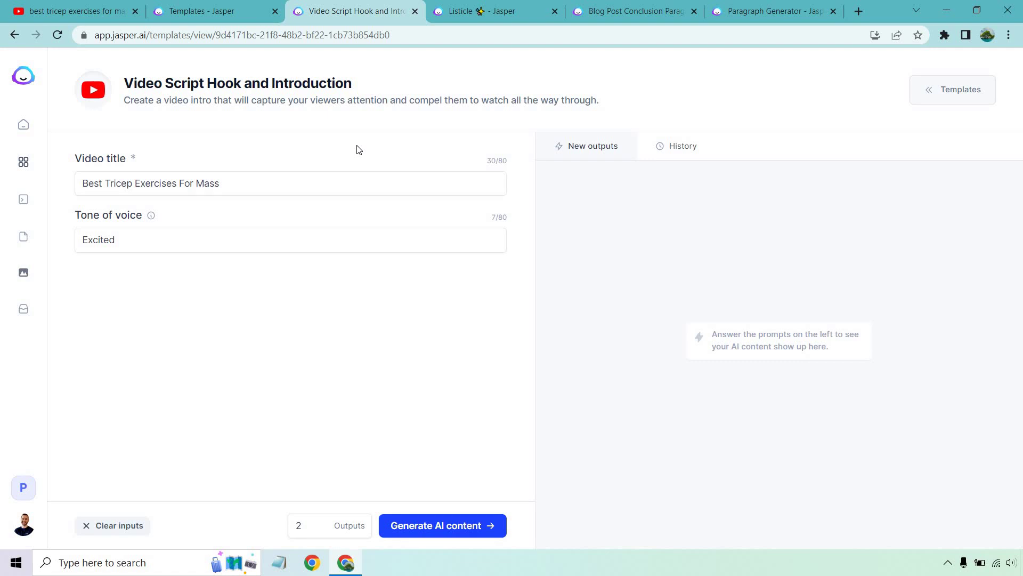
click(453, 10)
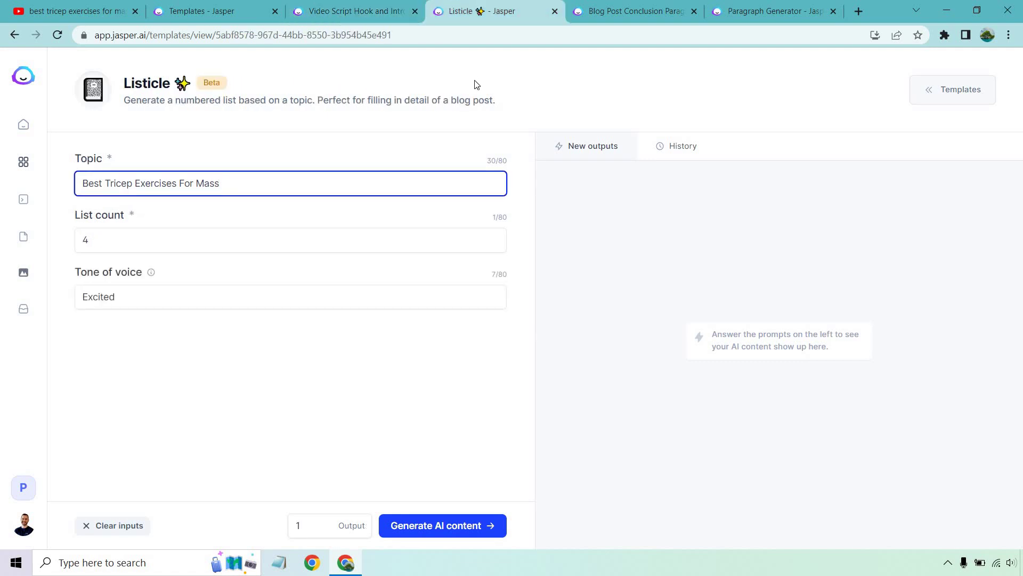
click(558, 89)
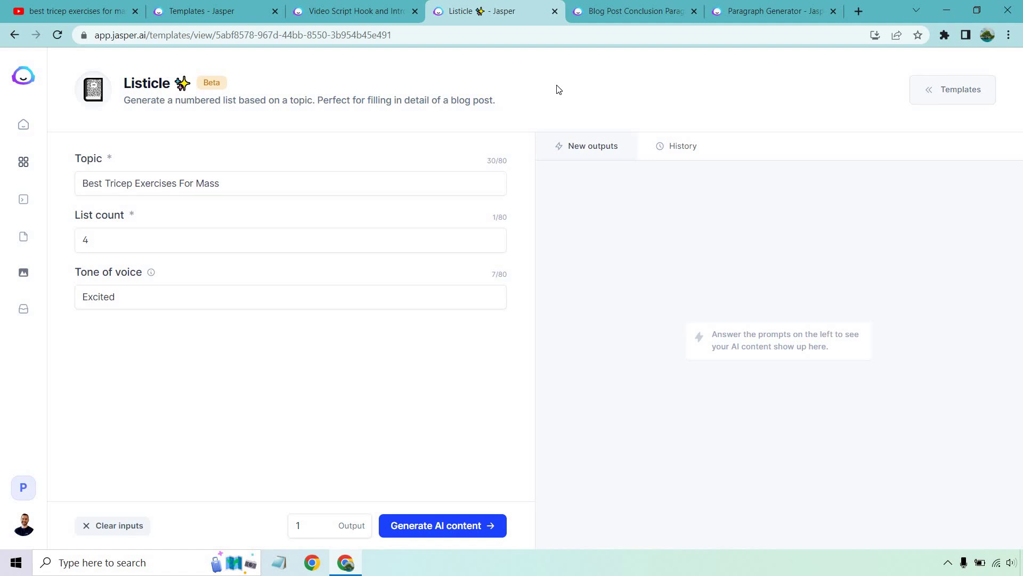
click(613, 10)
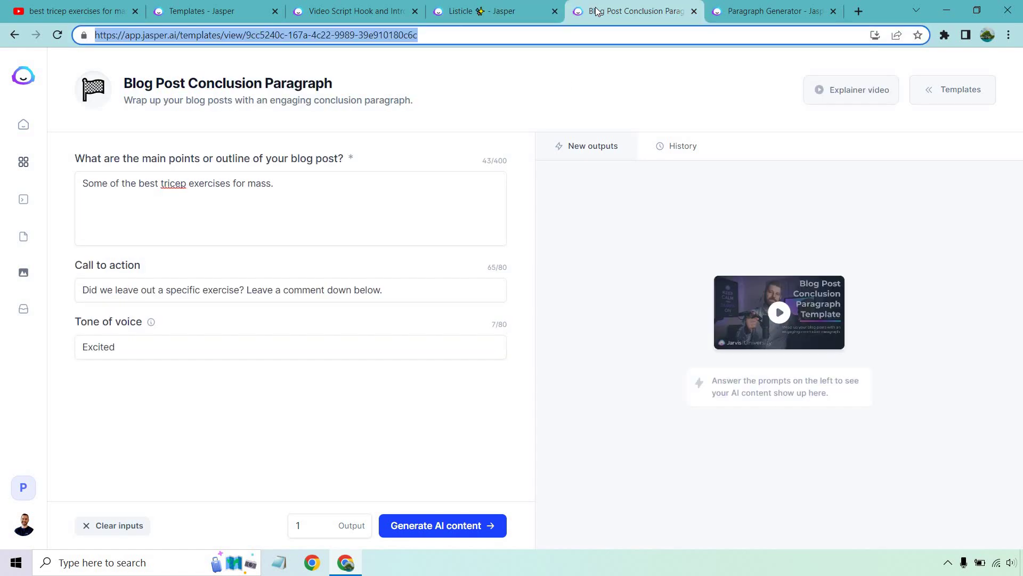
click(556, 101)
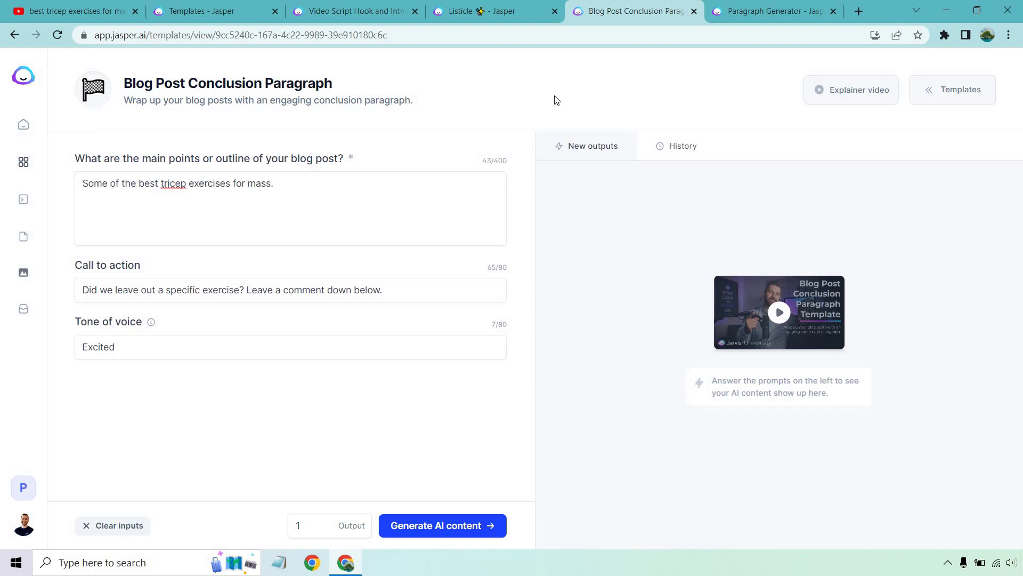
click(770, 12)
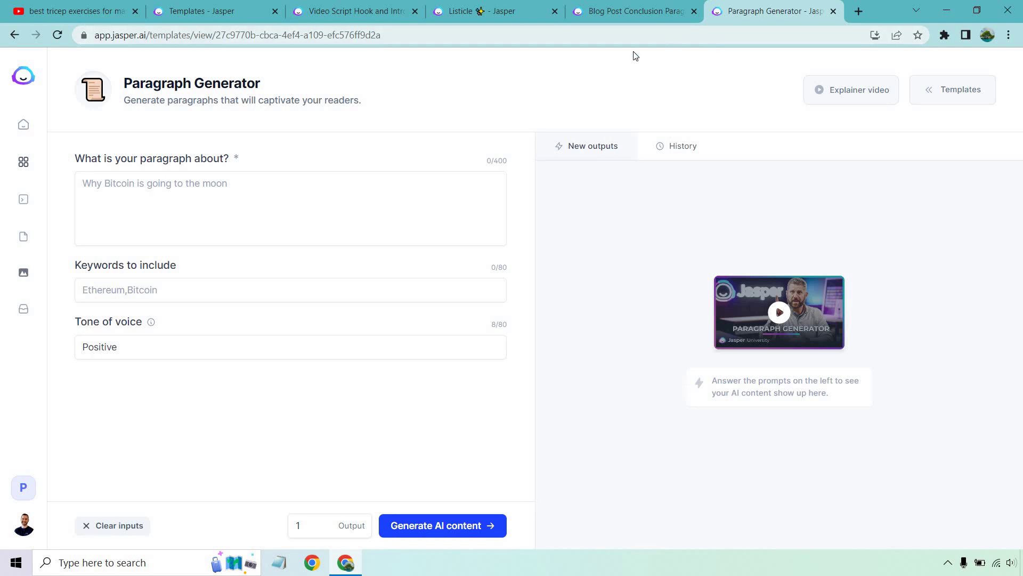
Step: Generate two video script hooks and introductions for the title Best Tricep Exercises For Mass in an Excited tone, and look over both
click(315, 9)
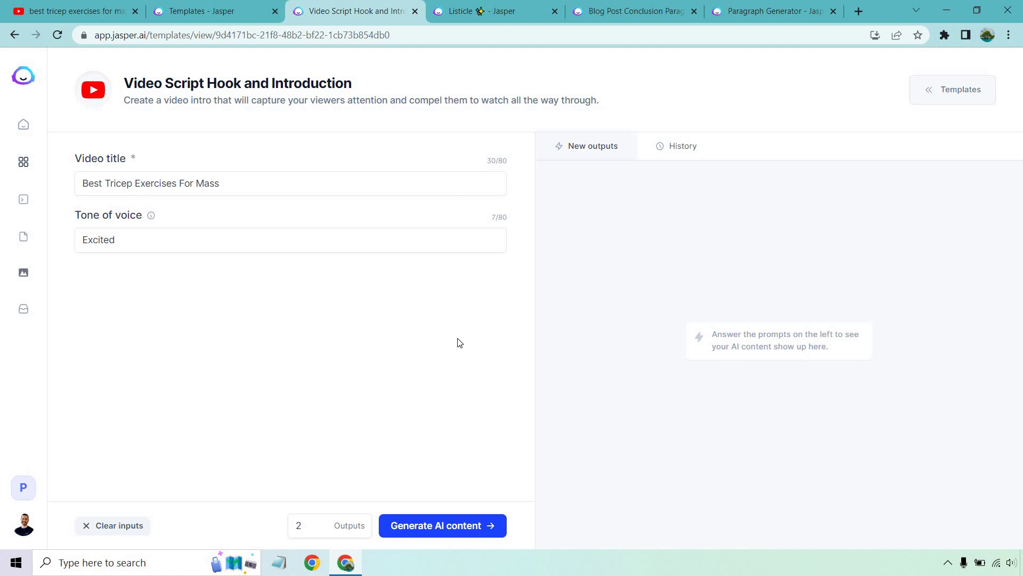
click(451, 526)
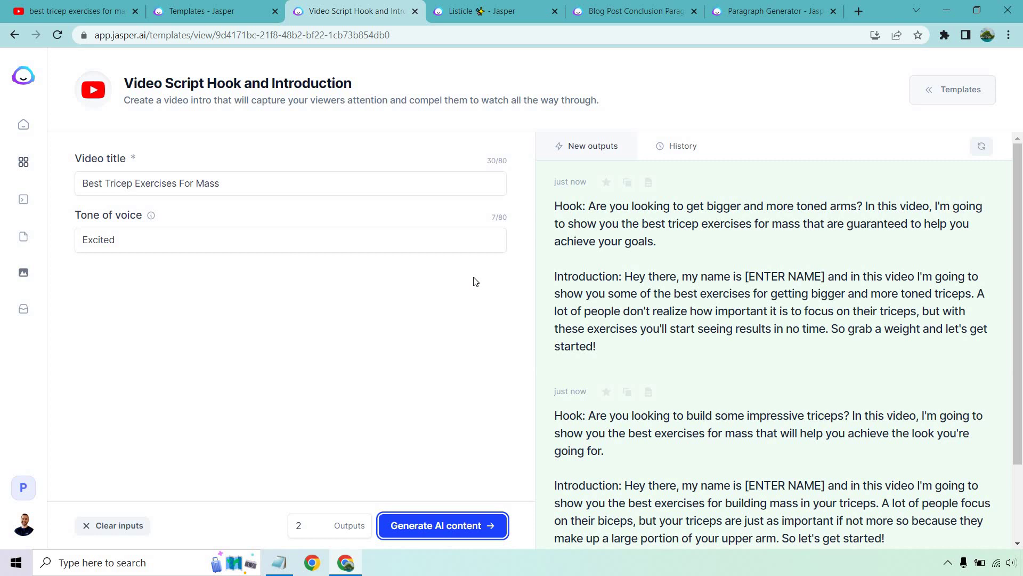
scroll(775, 277, down, 2)
scroll(775, 278, up, 2)
Step: Copy the first generated hook and introduction into the blank Notepad document, then minimize Notepad
click(626, 182)
key(alt+Tab)
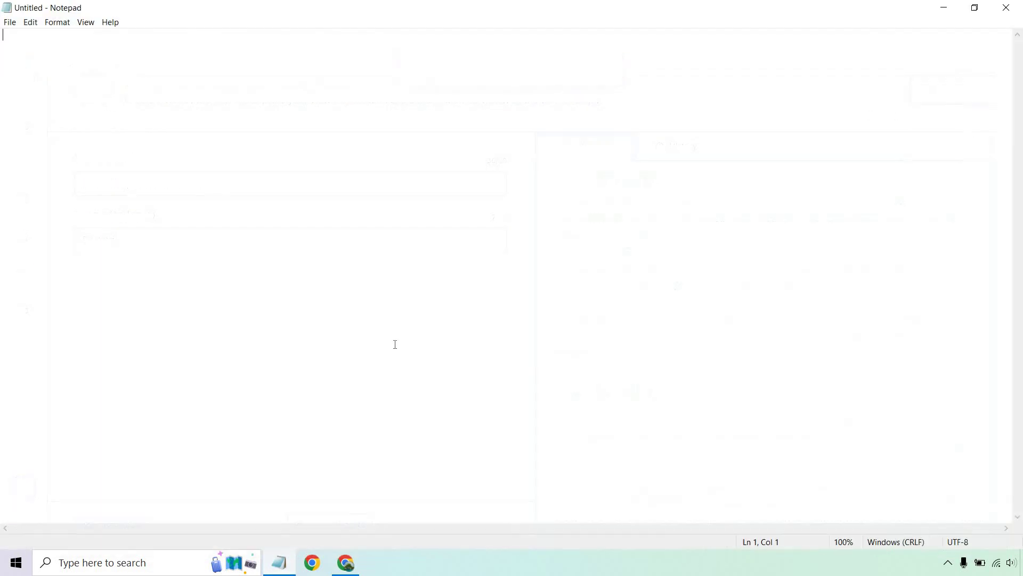
key(ctrl+v)
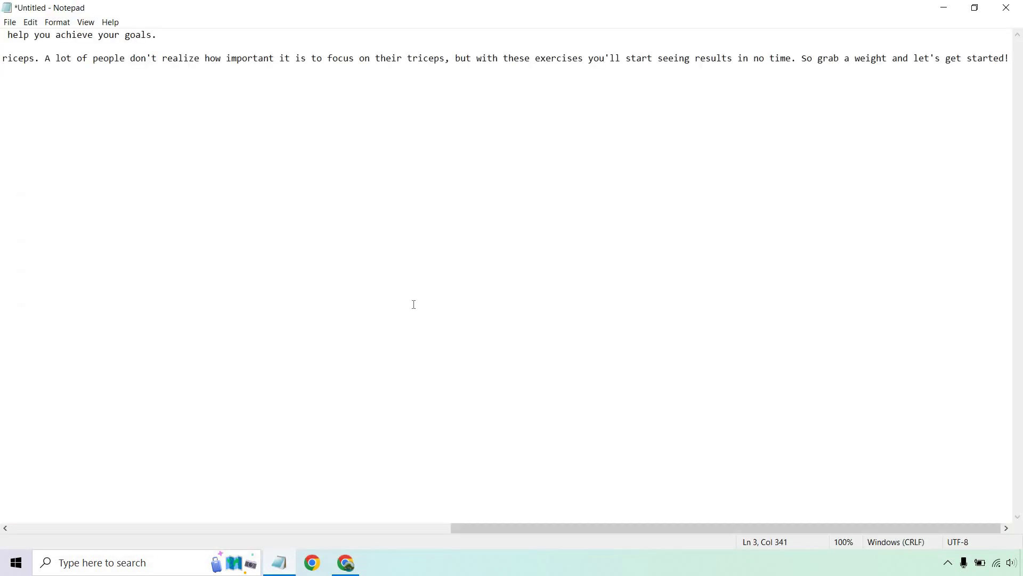
click(947, 7)
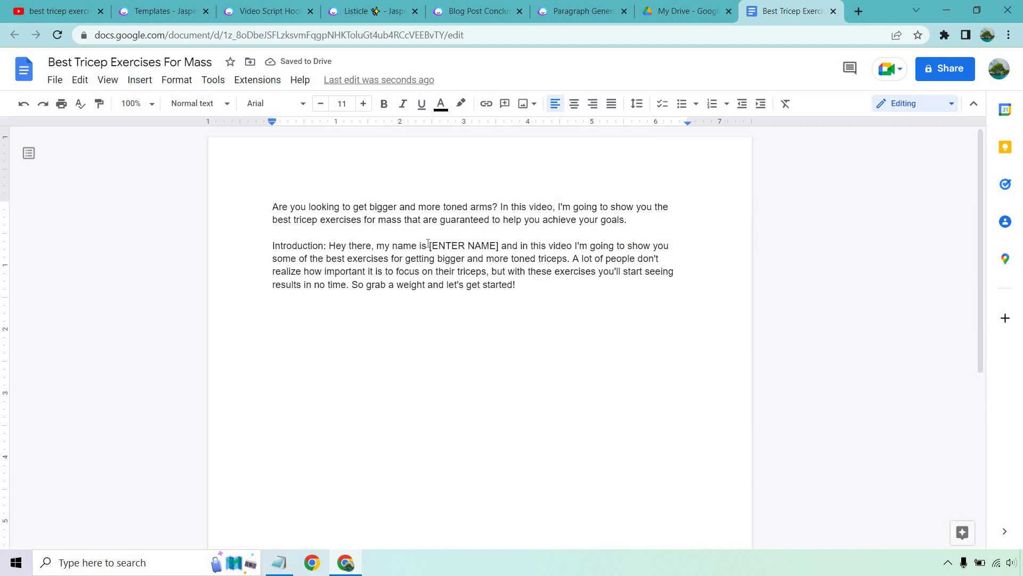
Step: In the Google Docs script, replace the [ENTER NAME] placeholder with the presenter's first name and delete the "Introduction:" label
drag(430, 246, 500, 247)
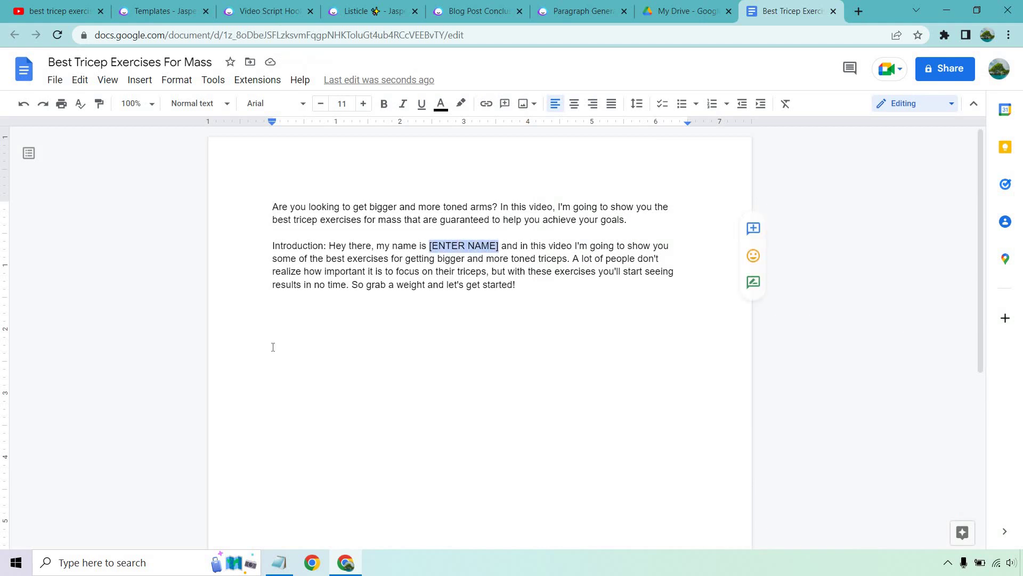
key(BackSpace)
text(James)
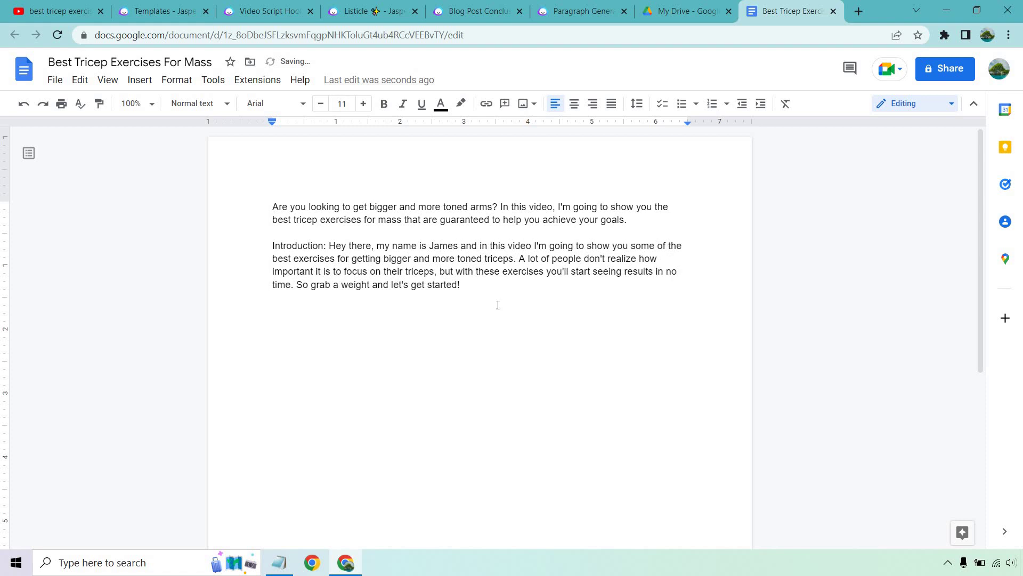
double_click(310, 245)
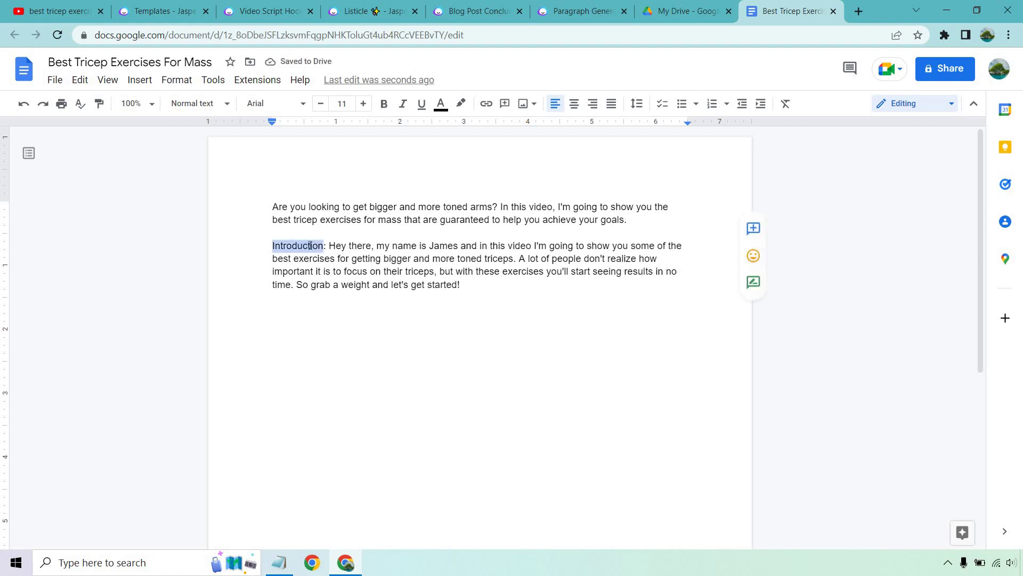
key(BackSpace)
key(Delete)
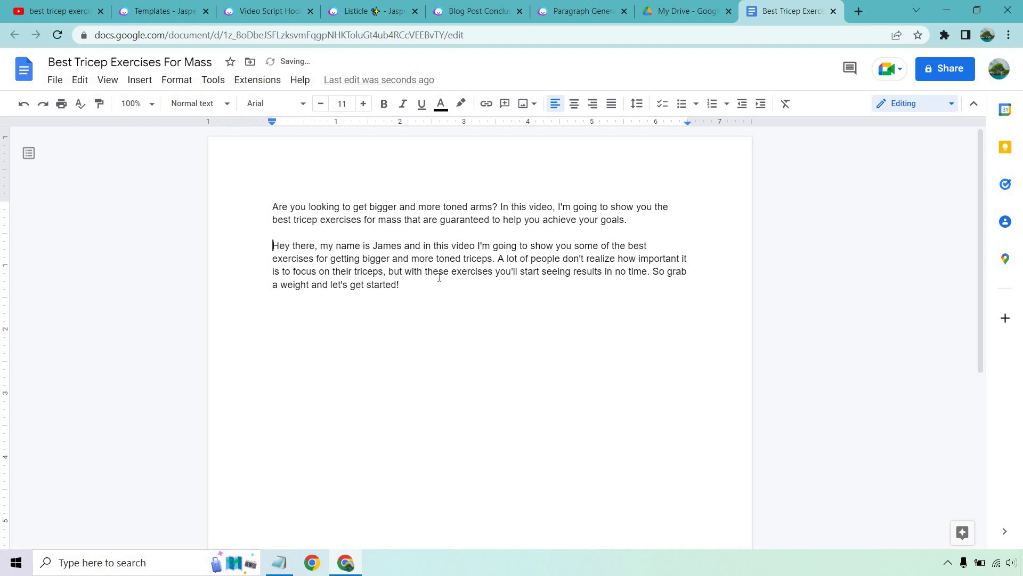
Step: Add a blank line and a new paragraph after the introduction, and close the My Drive page
click(440, 283)
key(Return)
key(Return)
click(730, 12)
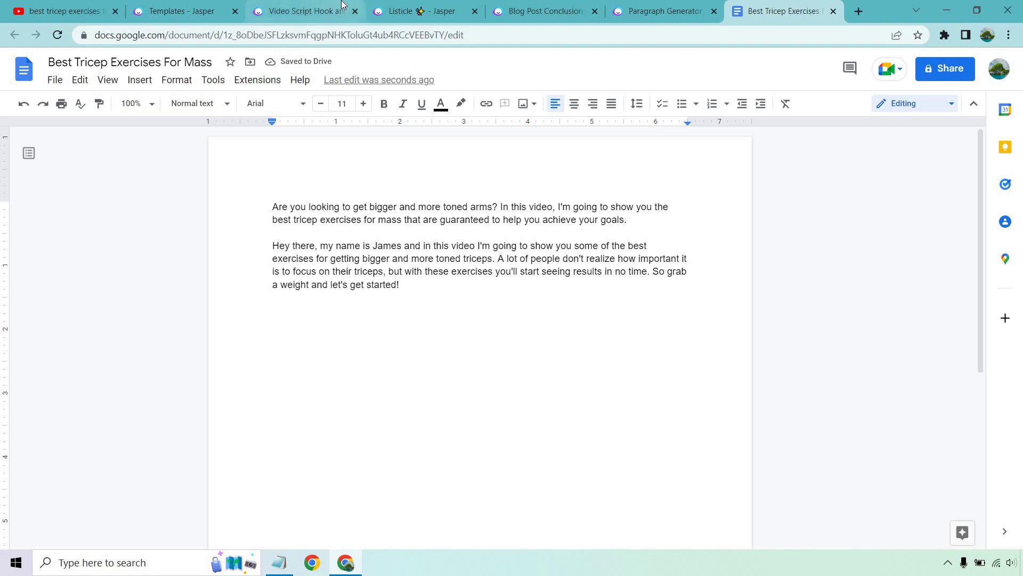
Step: In Jasper's Listicle template, generate a 4-item list on Best Tricep Exercises For Mass in an Excited tone
click(344, 11)
click(405, 10)
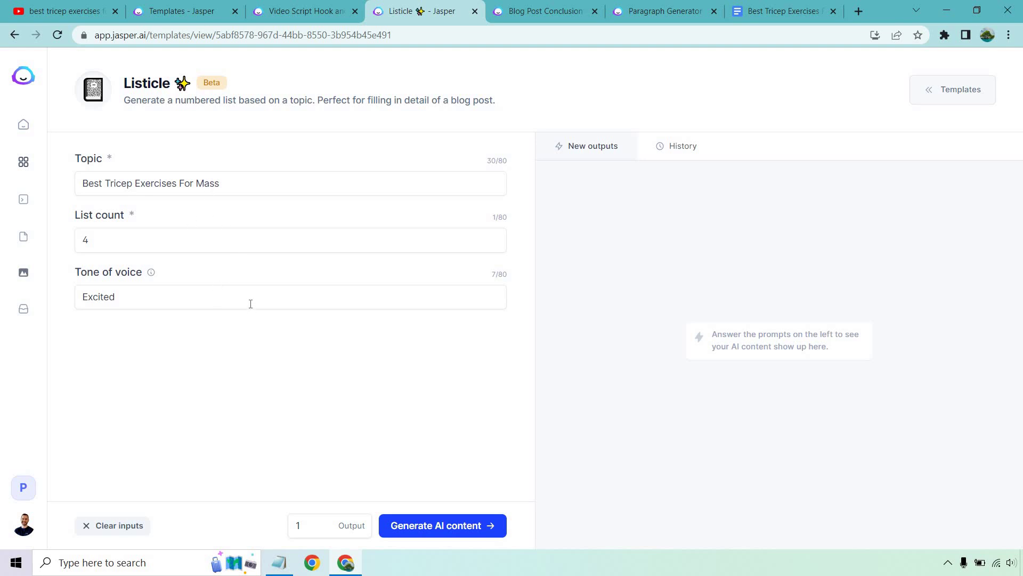
click(427, 525)
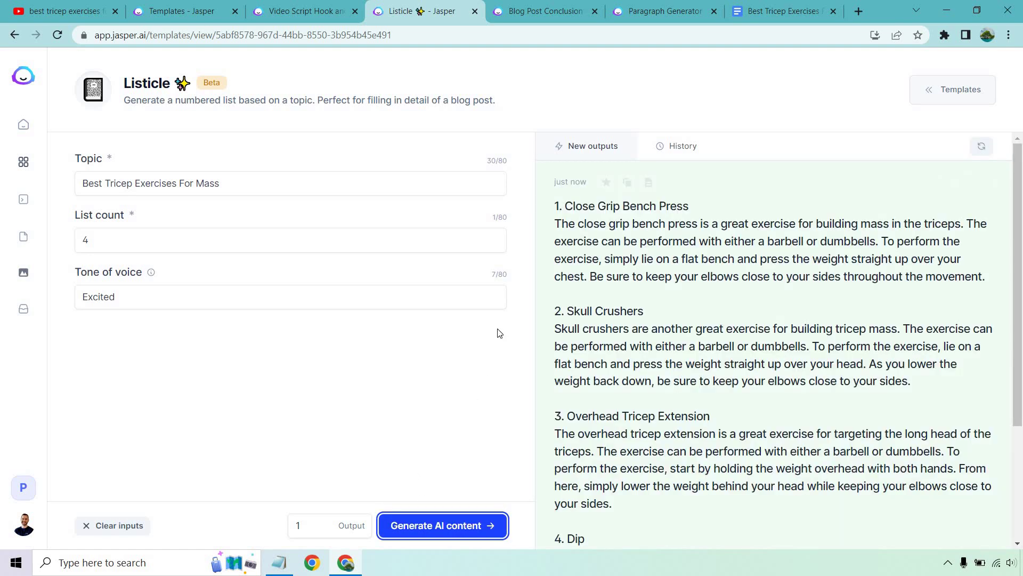
Step: Read through the generated tricep exercise list from the first item to the last
mouse_move(633, 208)
scroll(640, 233, down, 3)
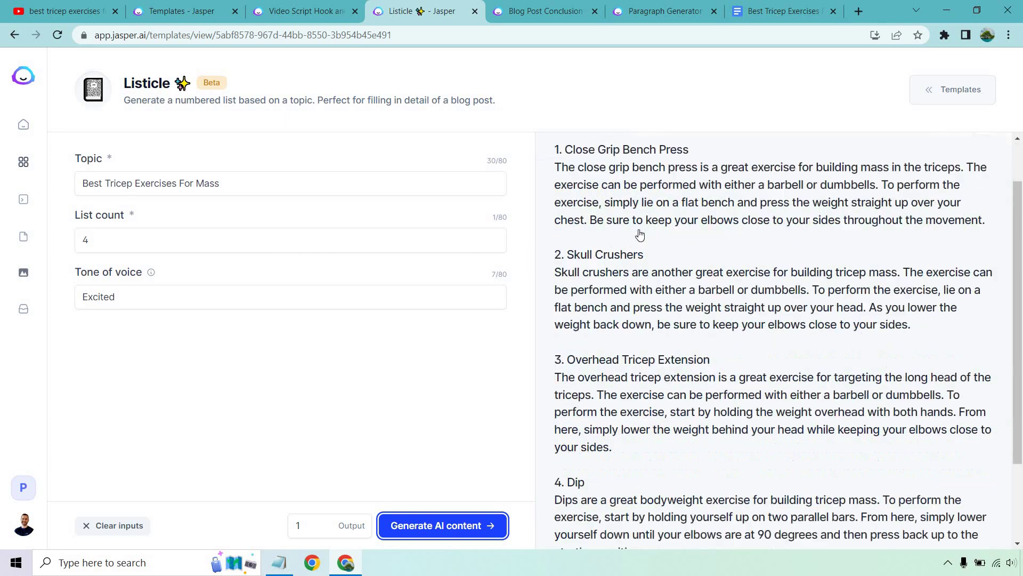
scroll(719, 416, up, 3)
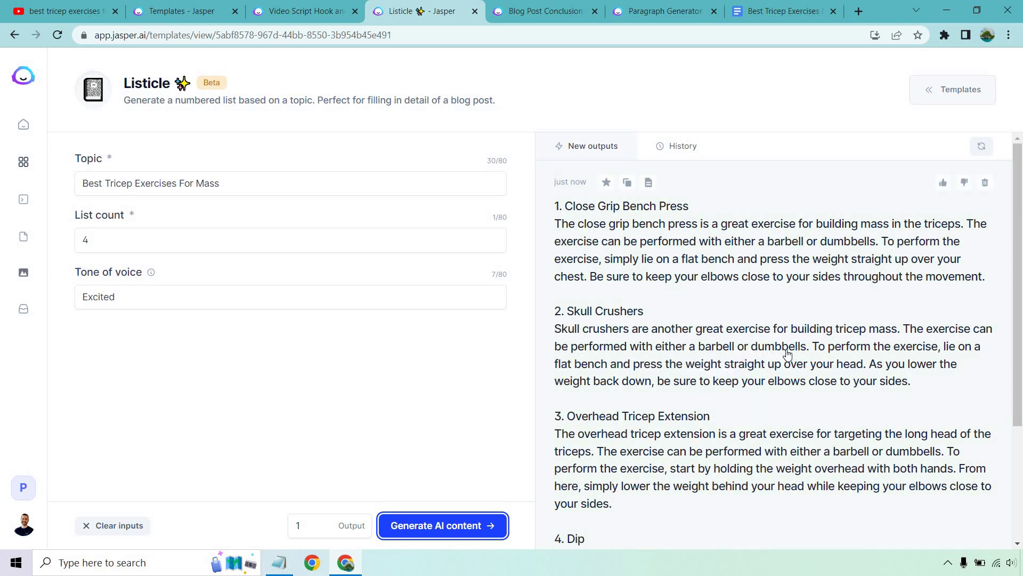
scroll(785, 353, down, 1)
scroll(784, 352, down, 1)
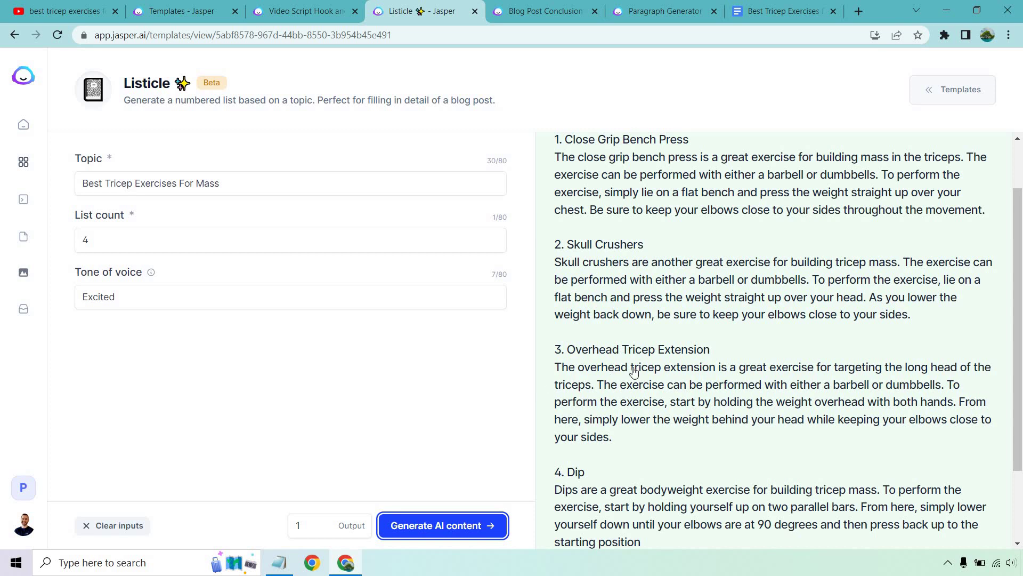
scroll(635, 366, down, 1)
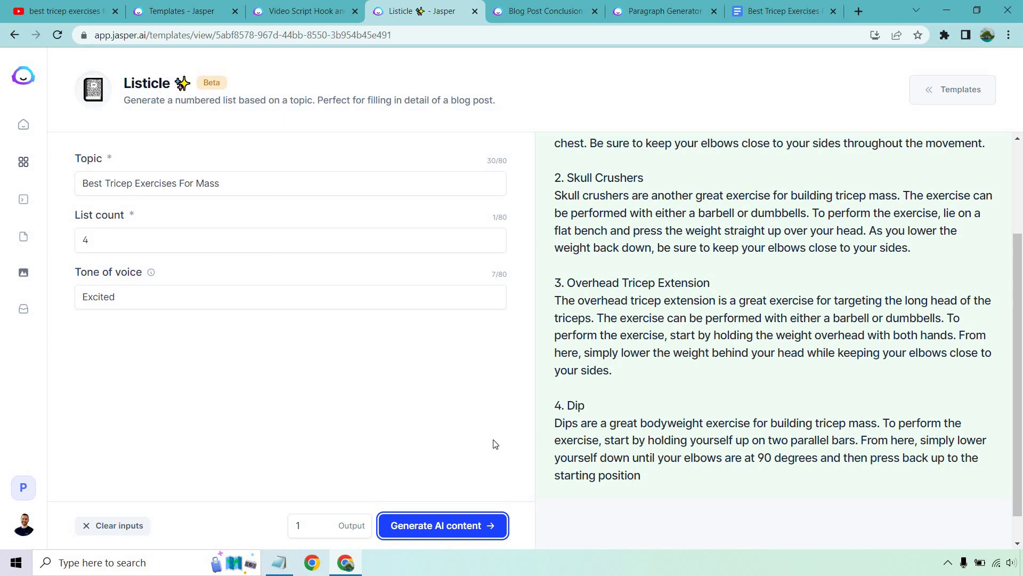
scroll(911, 291, up, 2)
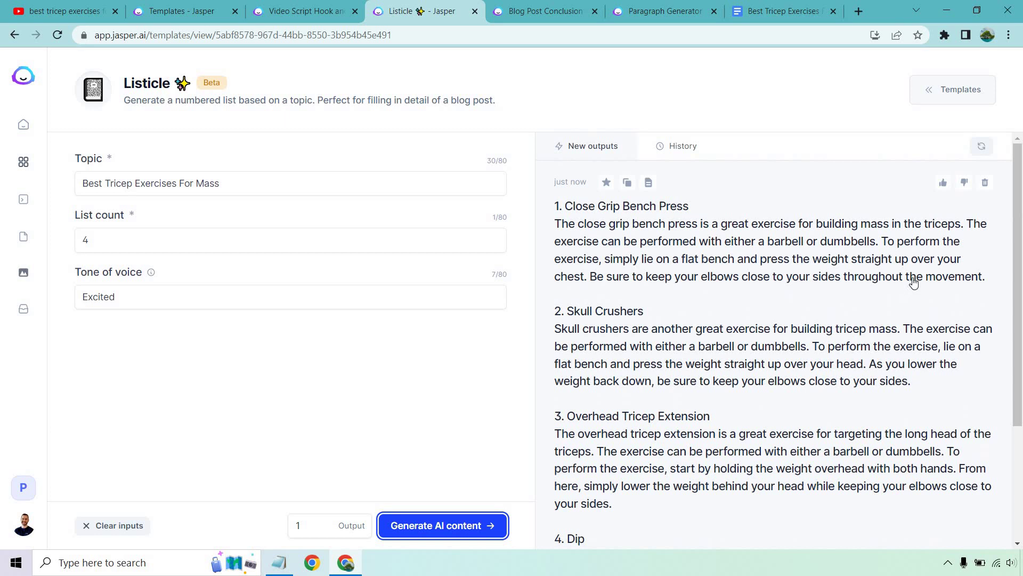
Step: Copy the generated exercise list into the Google Docs script below the introduction and end its last sentence with a period
click(628, 182)
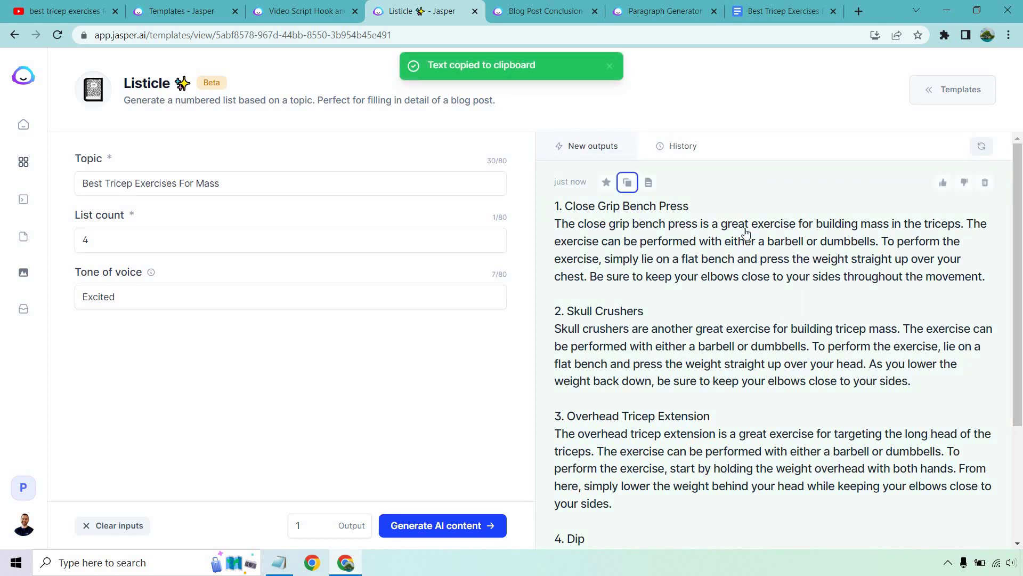
click(782, 10)
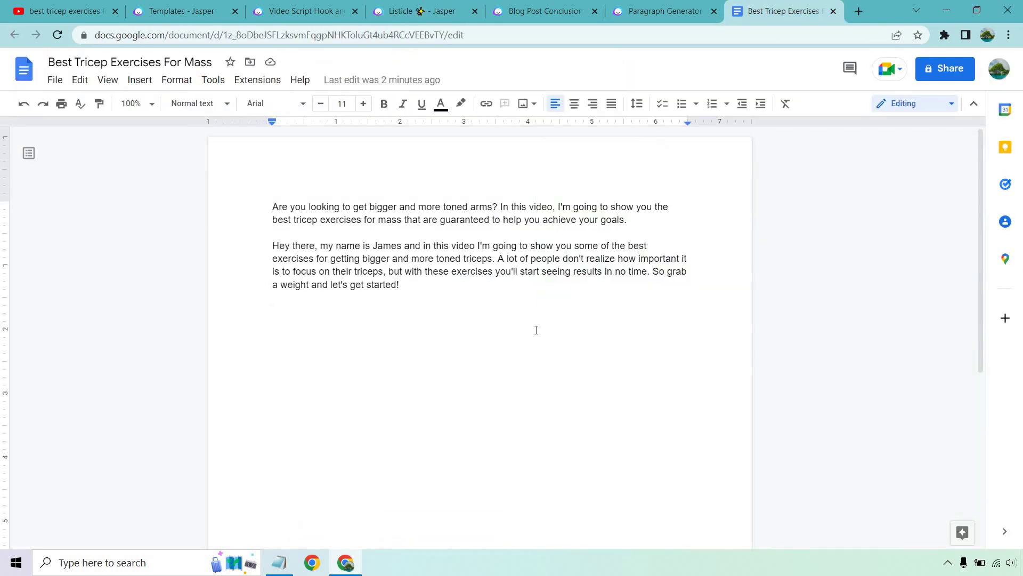
key(ctrl+v)
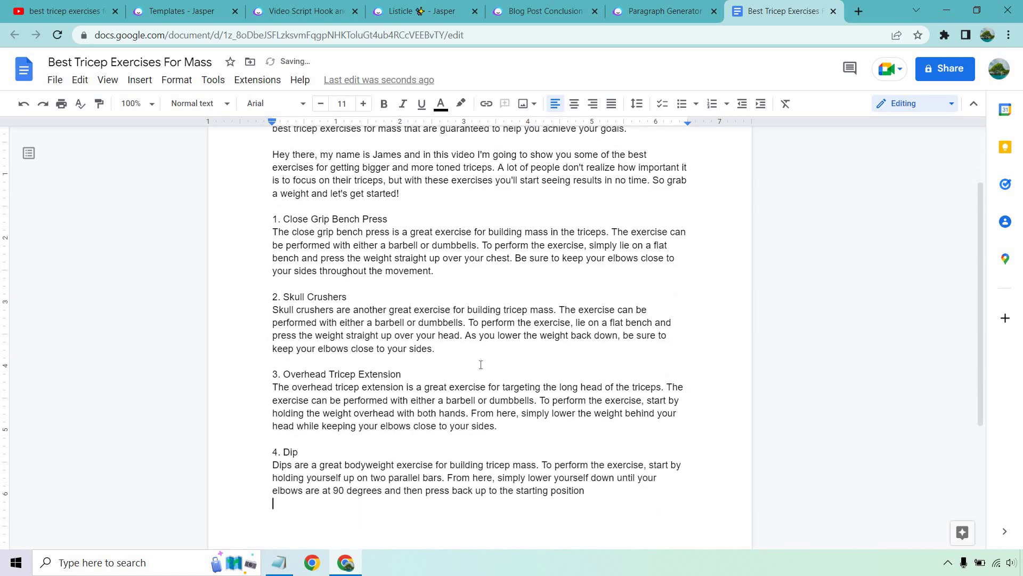
key(BackSpace)
text(.)
Step: In Jasper's Blog Post Conclusion Paragraph template, generate one Excited-tone conclusion on the best tricep exercises for mass, using the leave-a-comment call to action
click(543, 11)
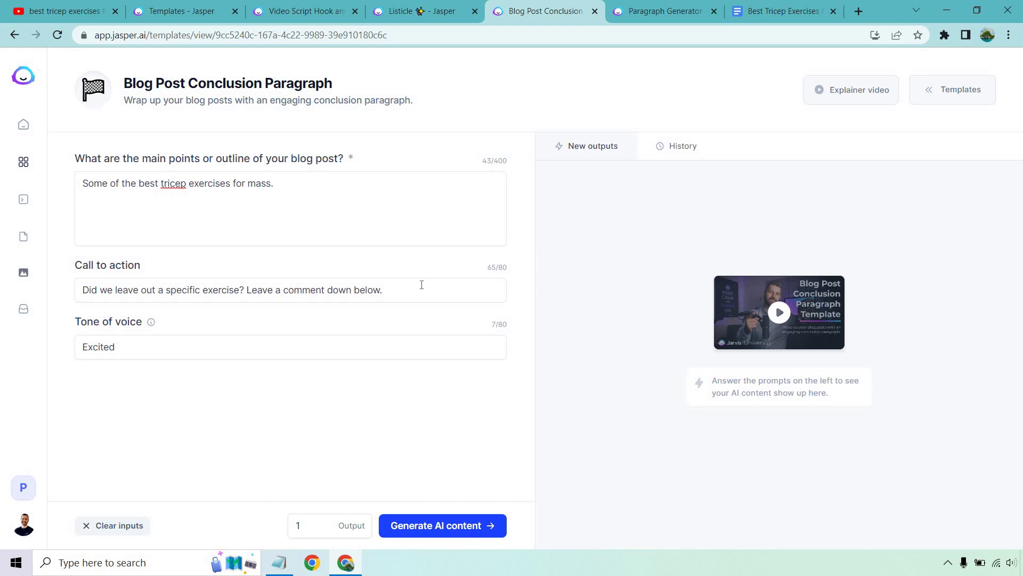
drag(421, 285, 41, 327)
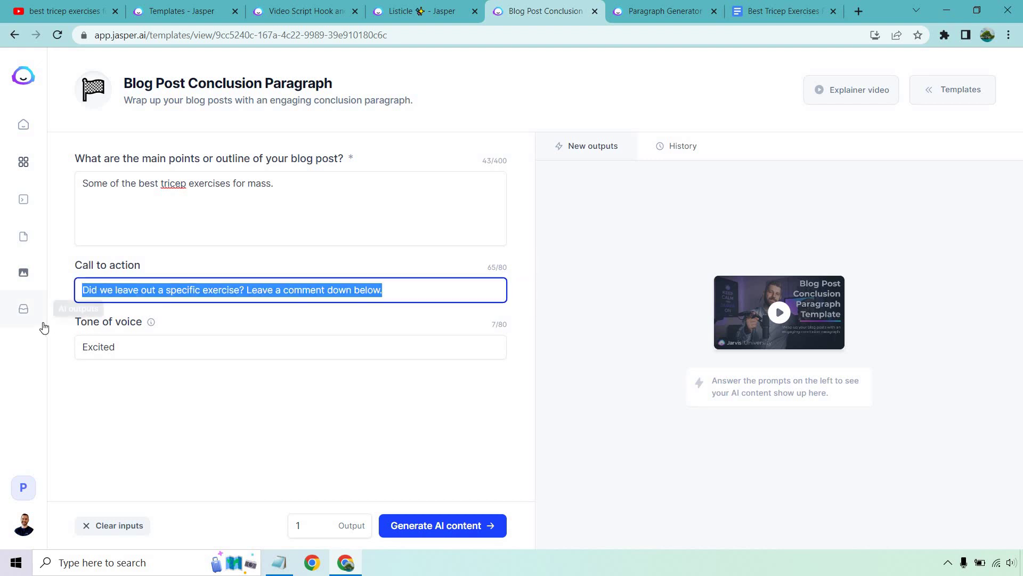
click(224, 384)
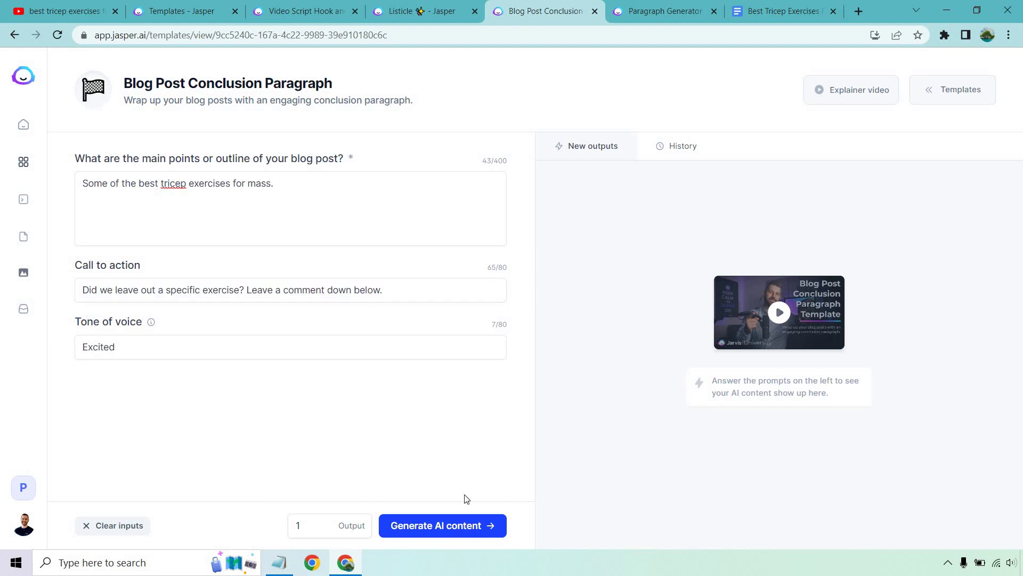
click(441, 526)
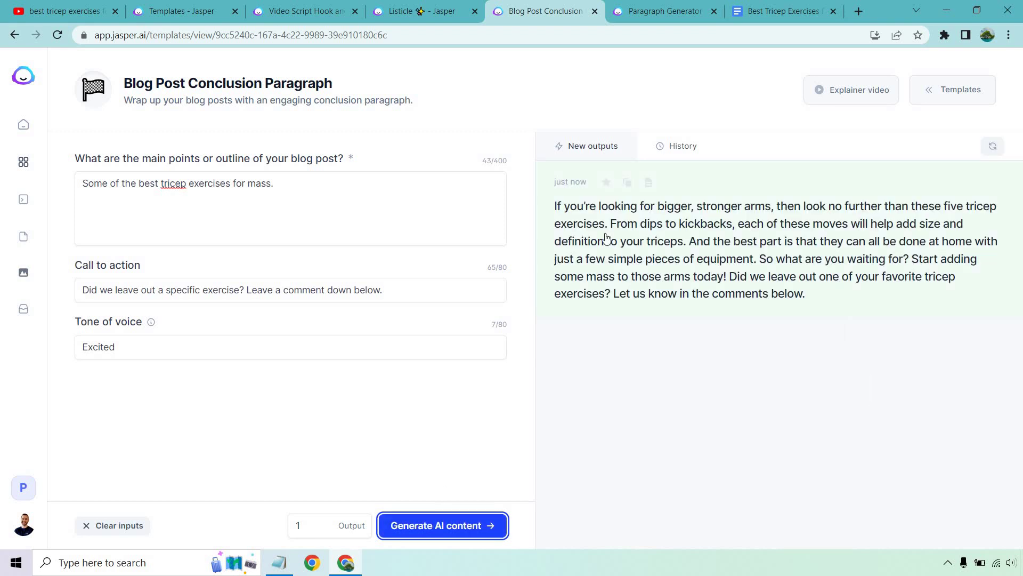
click(424, 4)
click(537, 6)
click(647, 4)
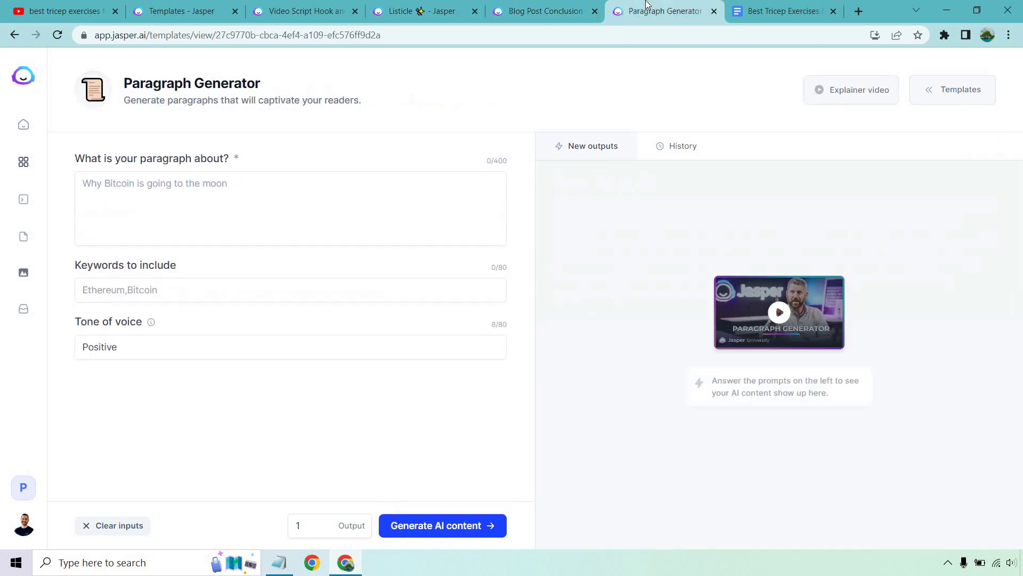
click(499, 7)
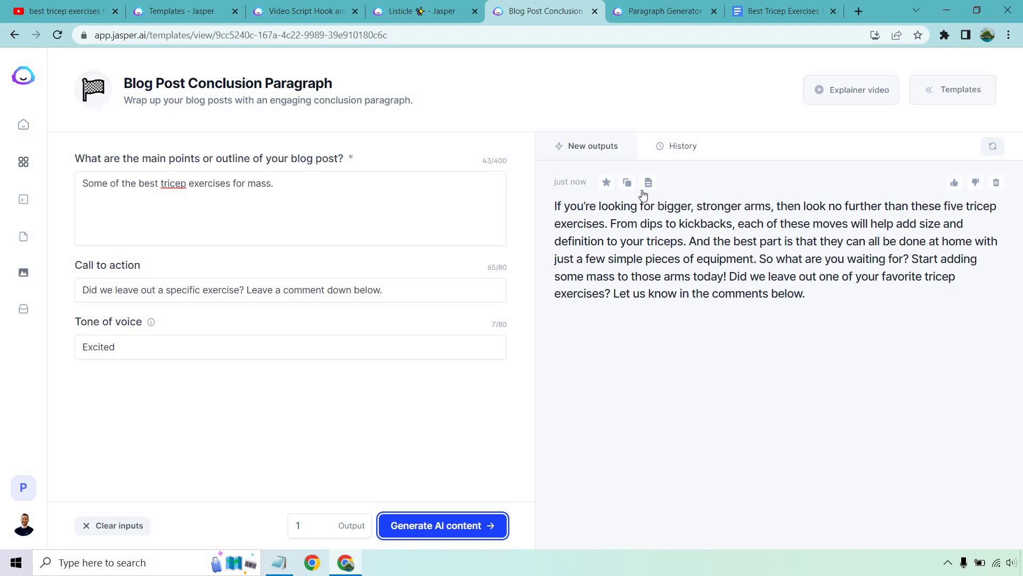
Step: Copy the generated conclusion into the Google Docs script below the Dip section, separated by a blank line
click(628, 183)
click(783, 11)
scroll(452, 389, down, 2)
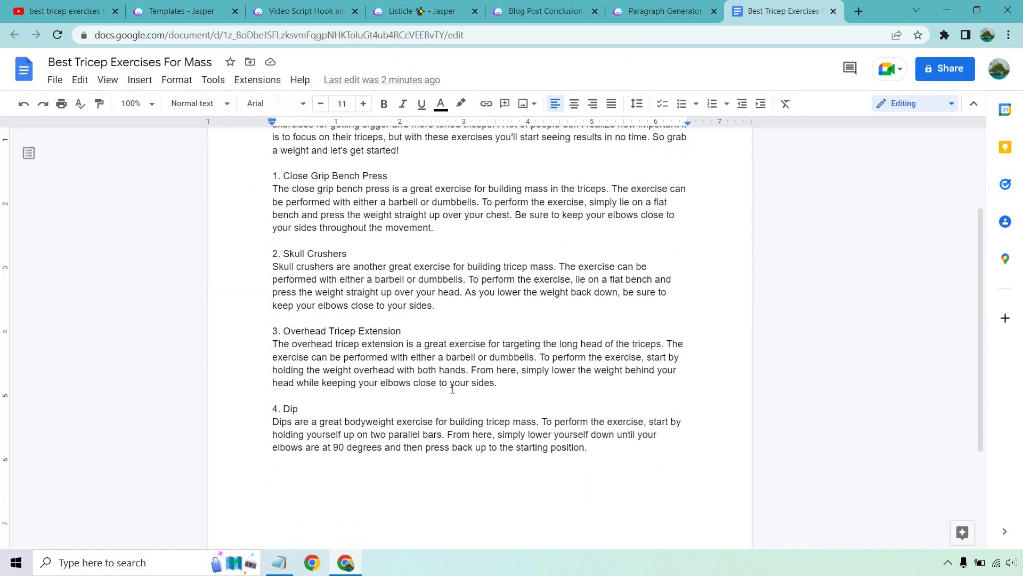
key(Return)
key(Return)
key(ctrl+v)
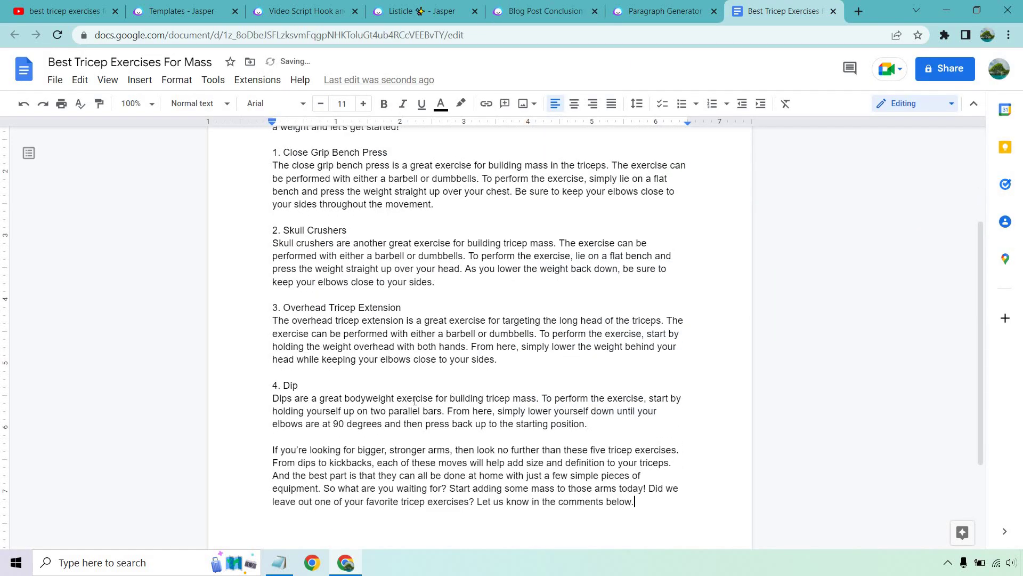
Step: In the concluding paragraph, replace "five" with "four" and "kickbacks" with "extensions"
scroll(427, 387, down, 1)
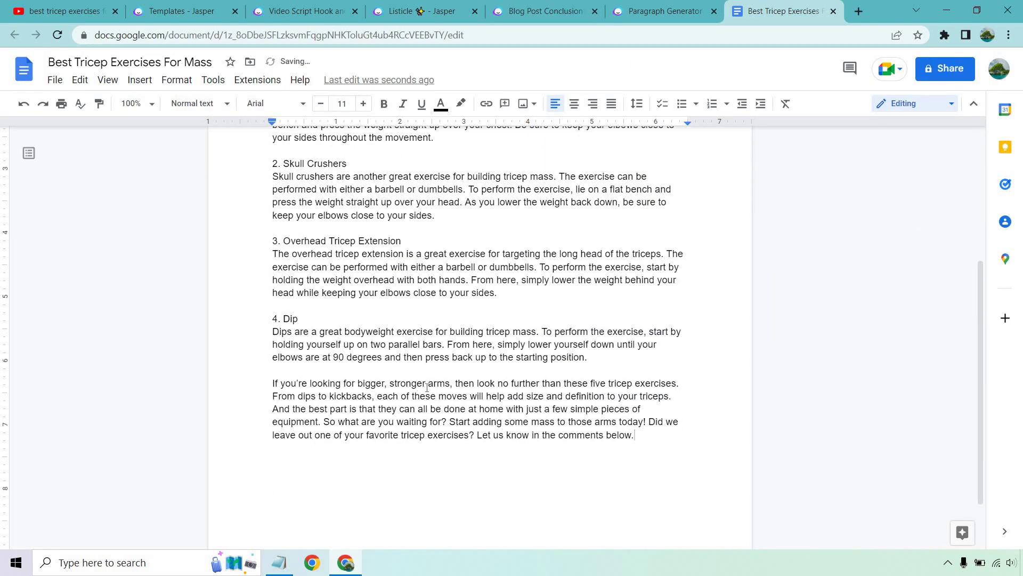
double_click(598, 383)
text(four)
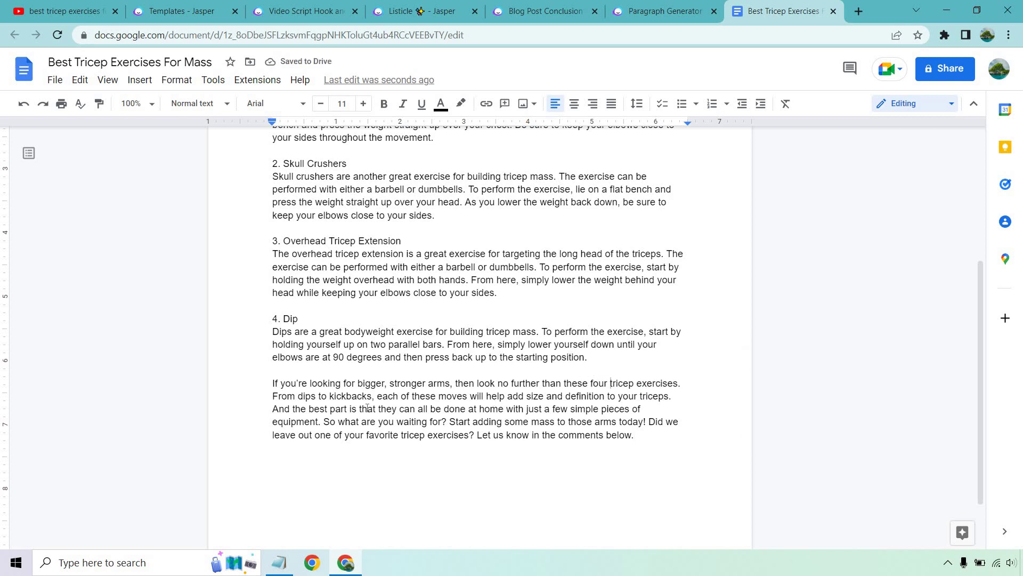
double_click(335, 394)
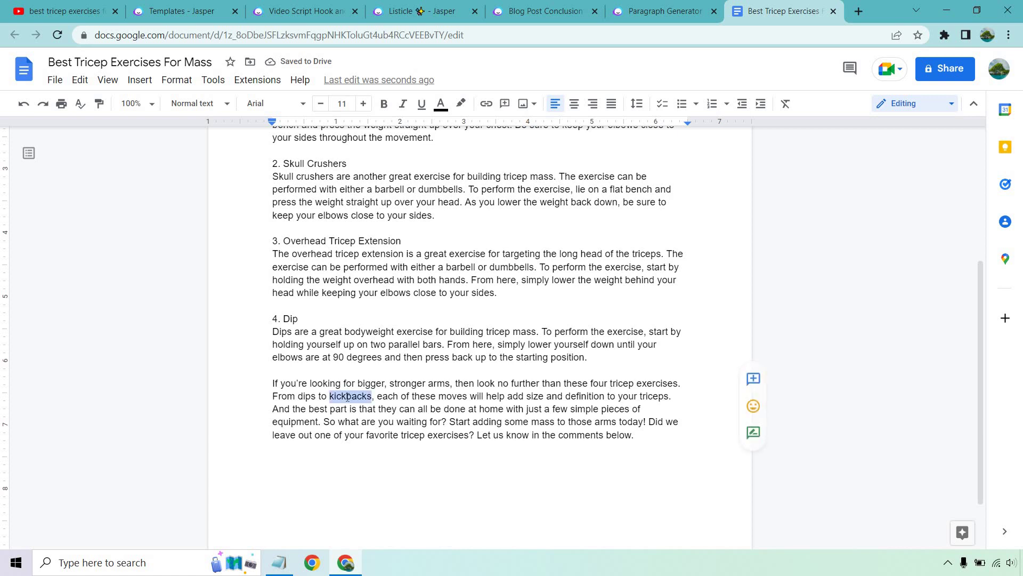
text(extensions)
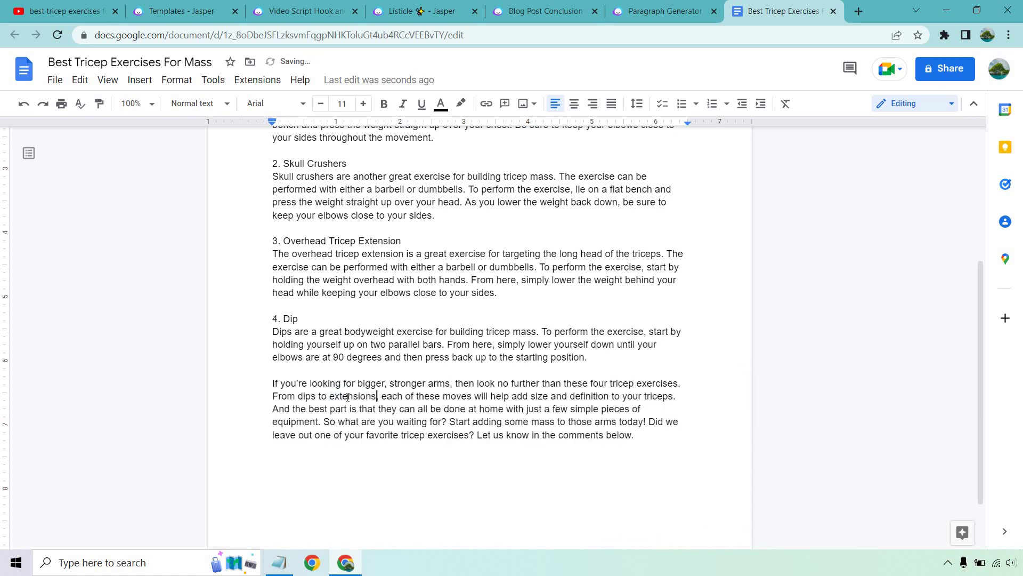
Step: Look over the YouTube search results for best tricep exercises for mass, and return to the script
scroll(439, 393, up, 4)
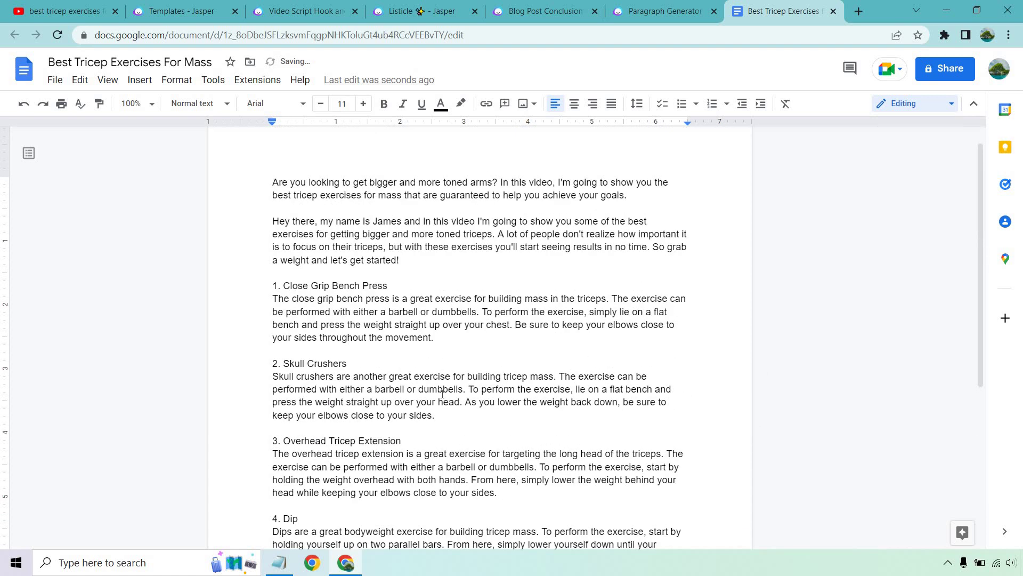
click(63, 9)
scroll(324, 286, down, 3)
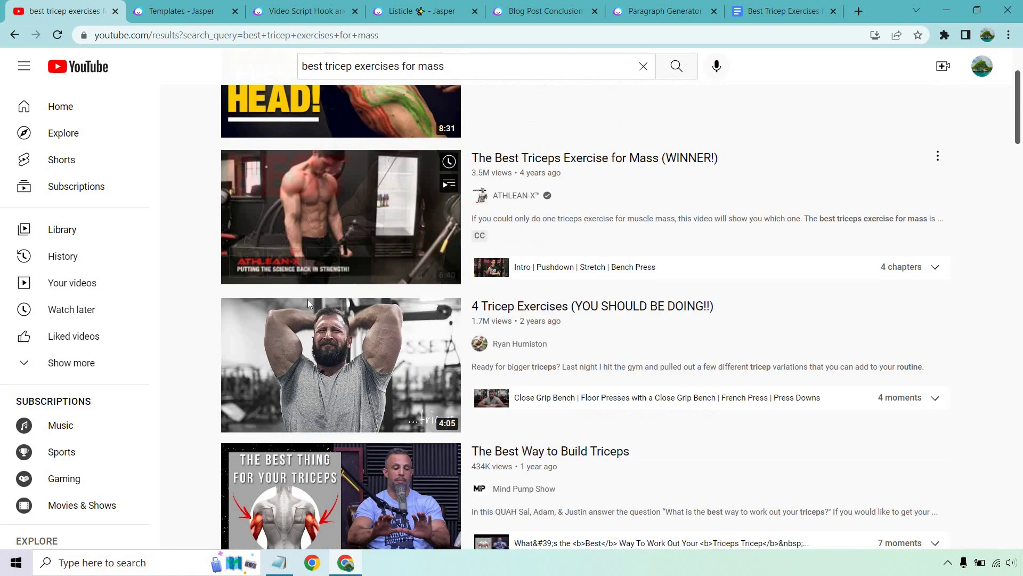
scroll(320, 319, down, 2)
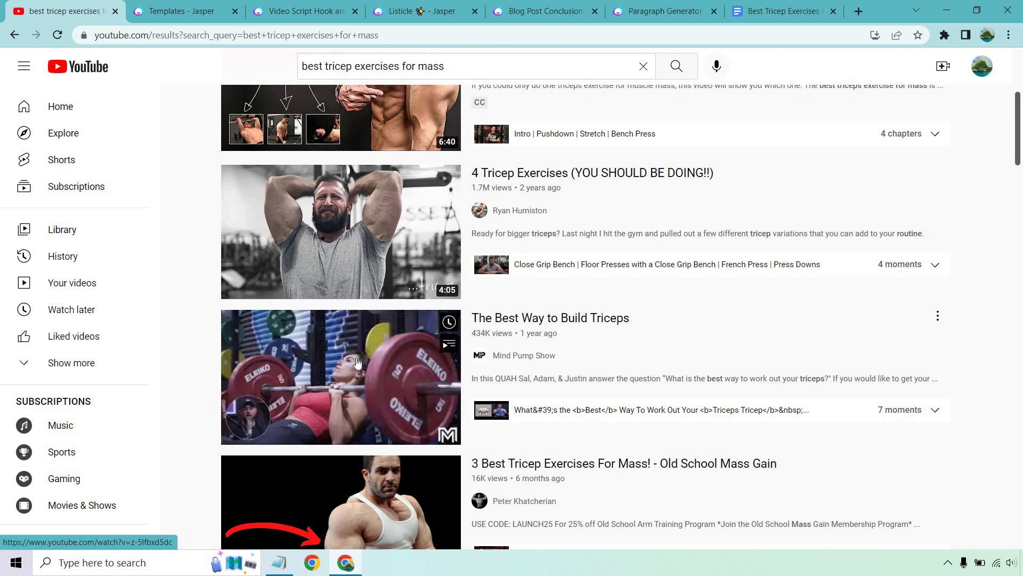
scroll(320, 328, up, 5)
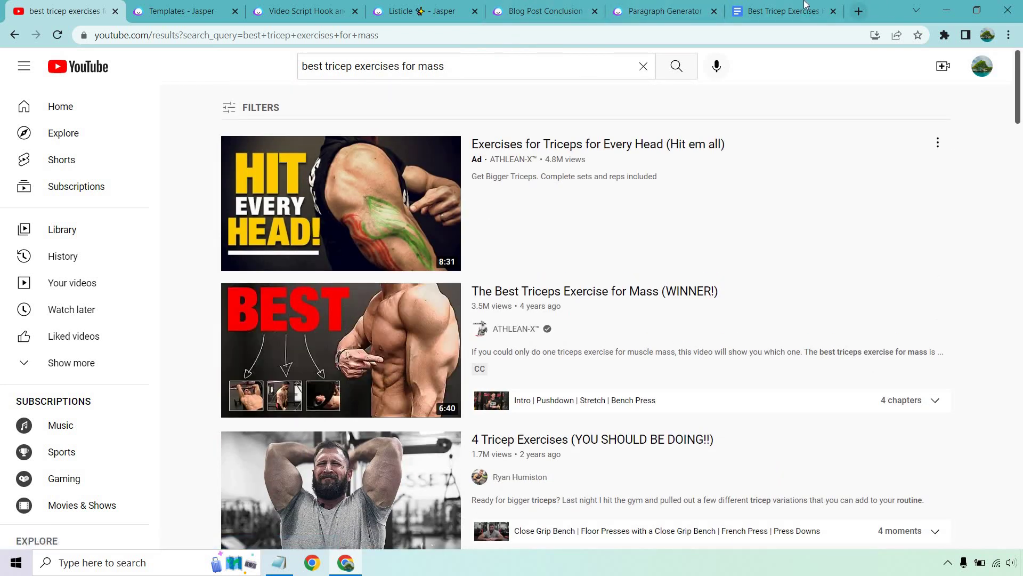
click(782, 10)
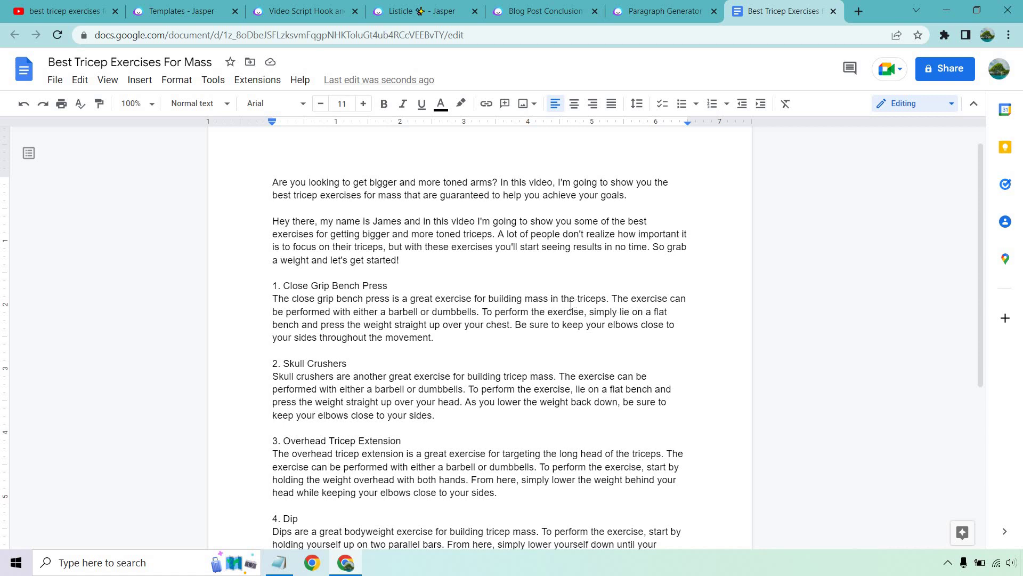
scroll(570, 307, down, 1)
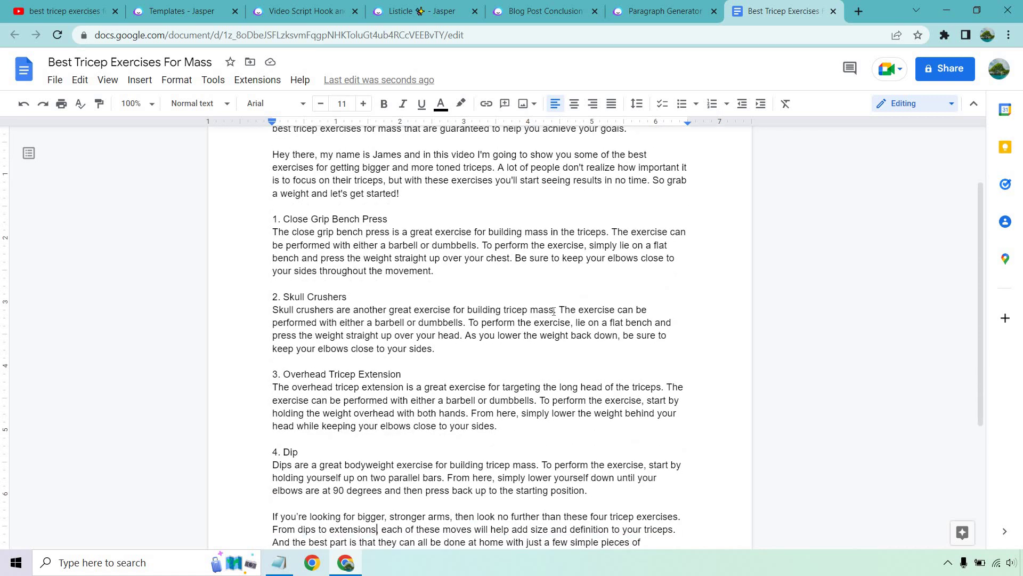
Step: In Jasper's Paragraph Generator, enter the topic "Why are dips one of the best tricep exercises for building muscle?" and the keyword "triceps"
click(649, 6)
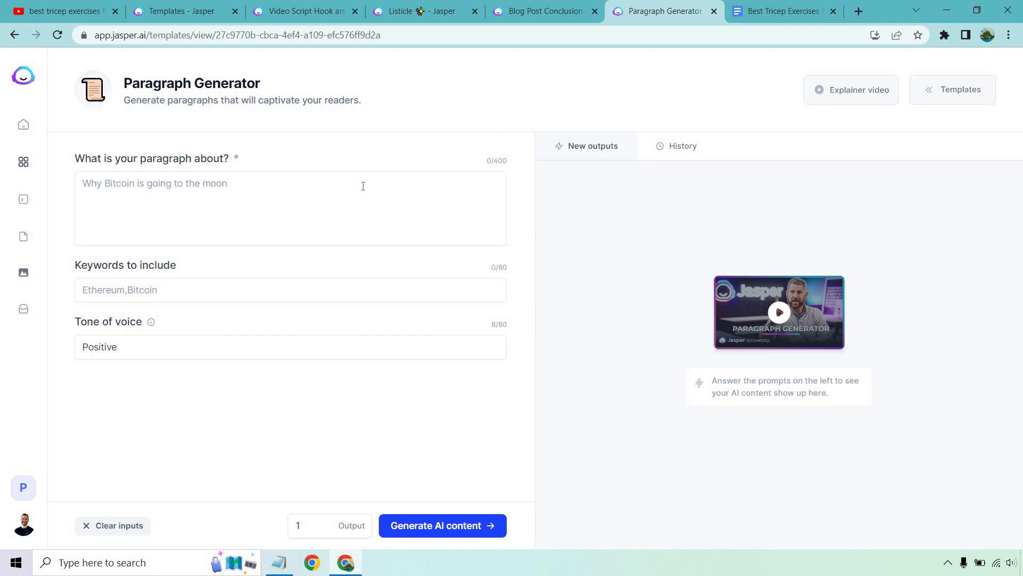
click(142, 295)
text(triceps)
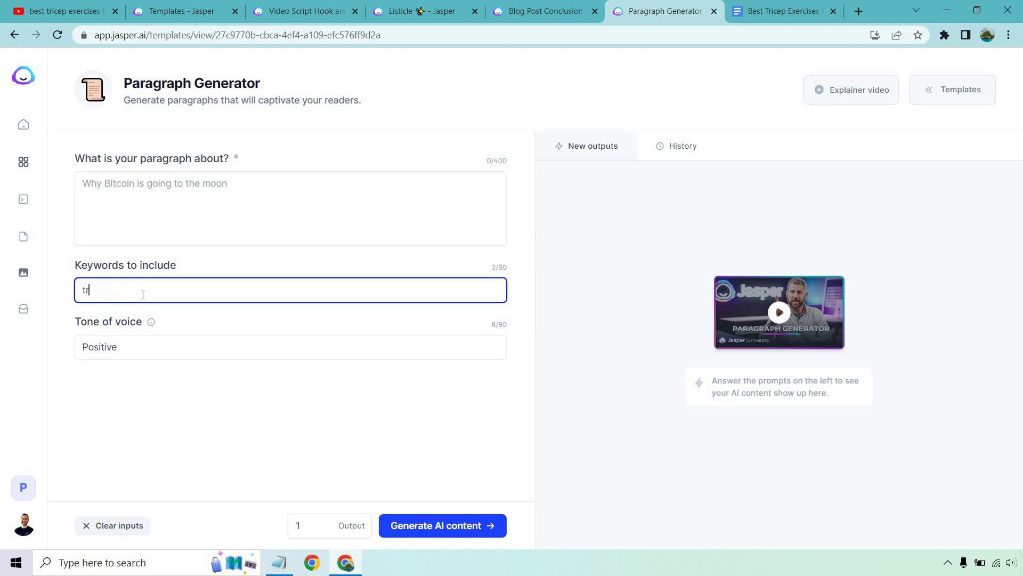
click(223, 202)
text(Why ar)
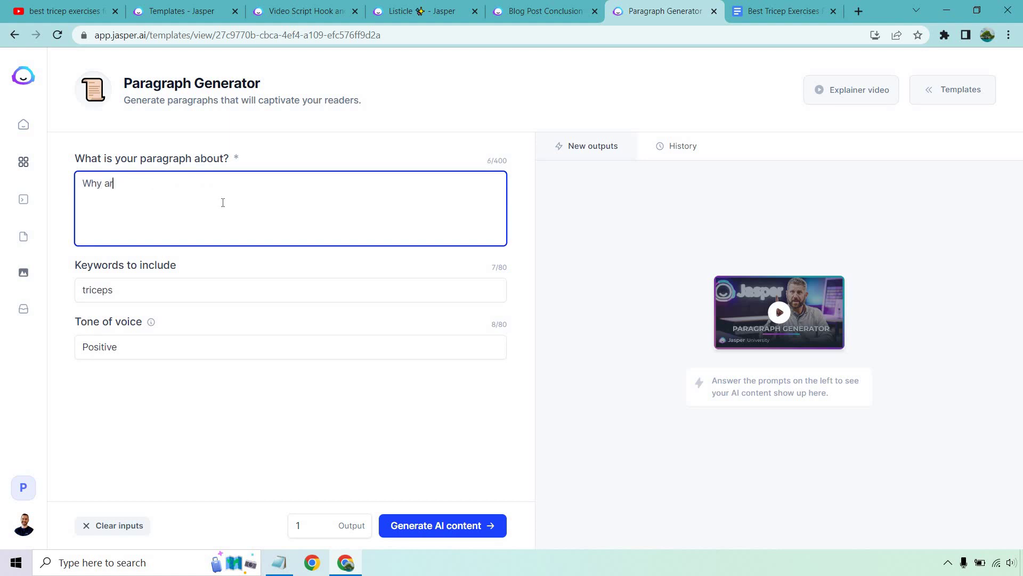
text(e d)
key(BackSpace)
text(dips one of the best tricep)
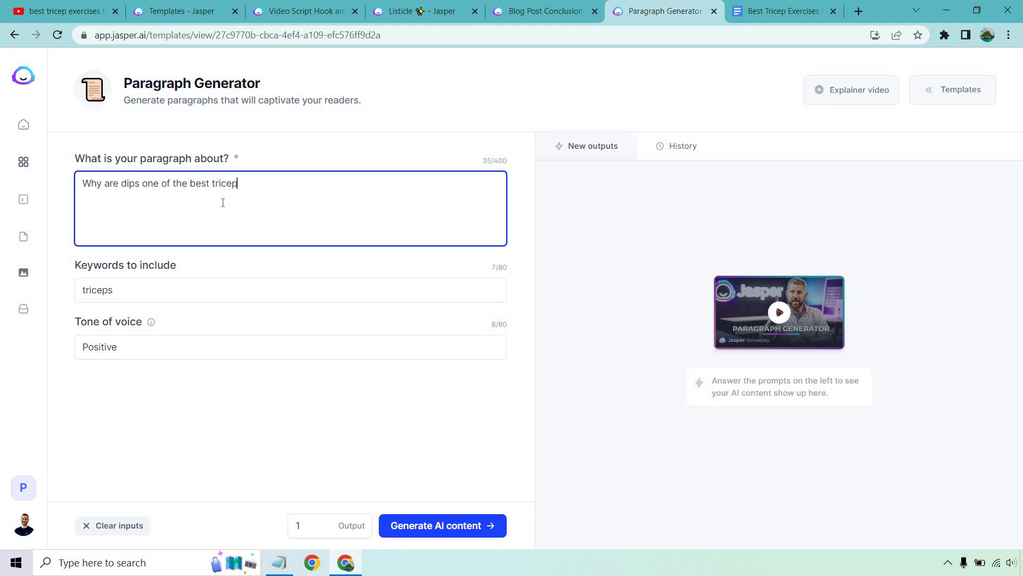
text( exercises for building)
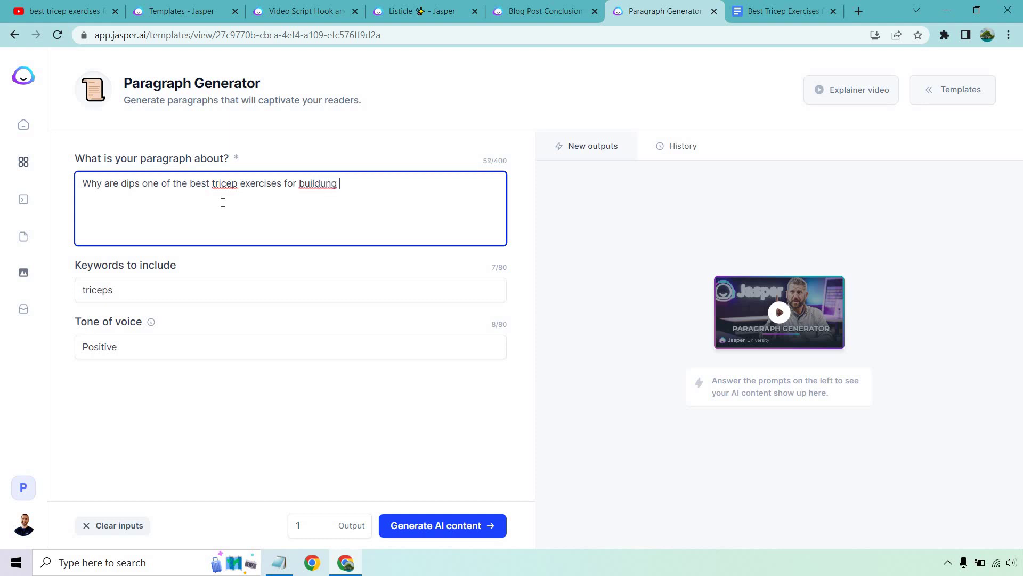
key(BackSpace)
key(BackSpace)
text(ng muscle?)
click(445, 70)
Step: In the Google Docs script, move the Dip section from the end of the exercise list to above Close Grip Bench Press
click(784, 4)
scroll(601, 440, down, 2)
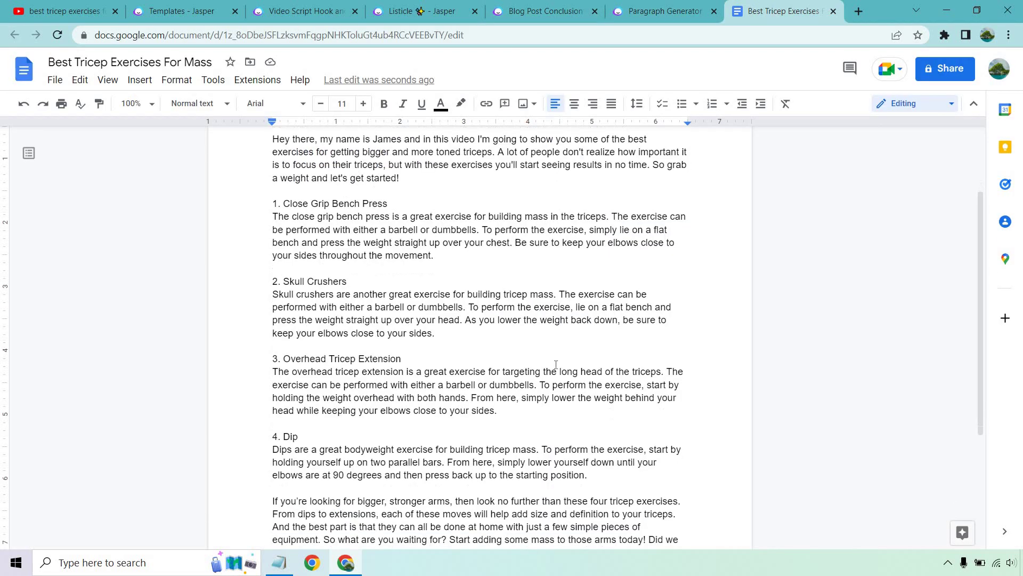
drag(600, 425, 217, 385)
key(ctrl+c)
key(BackSpace)
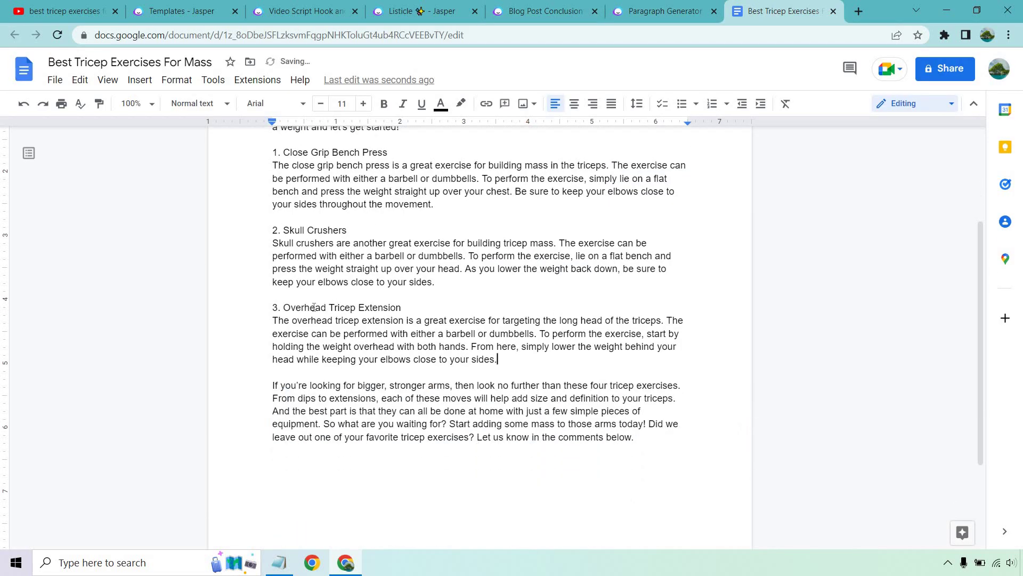
scroll(314, 307, up, 2)
click(403, 192)
key(Return)
key(Return)
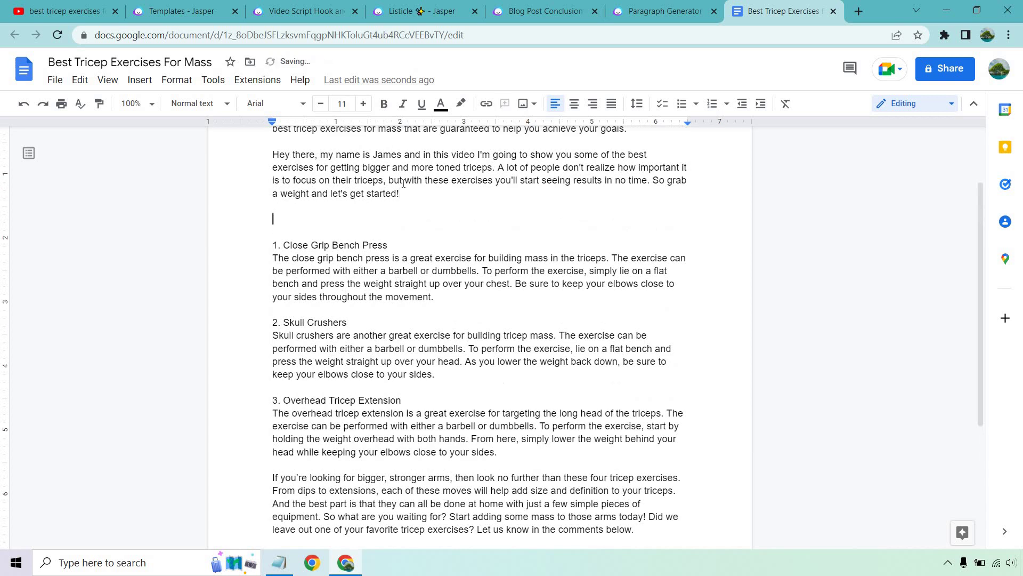
key(ctrl+v)
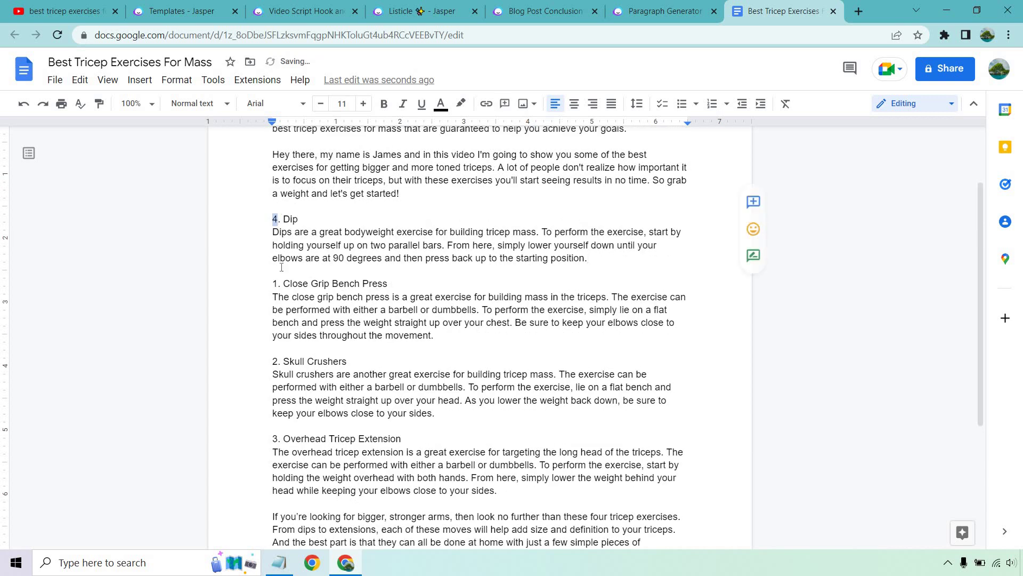
Step: Renumber the exercise headings: Dip as 1, Close Grip Bench Press as 2, Skull Crushers as 3 and Overhead Tricep Extension as 4
click(275, 283)
click(277, 357)
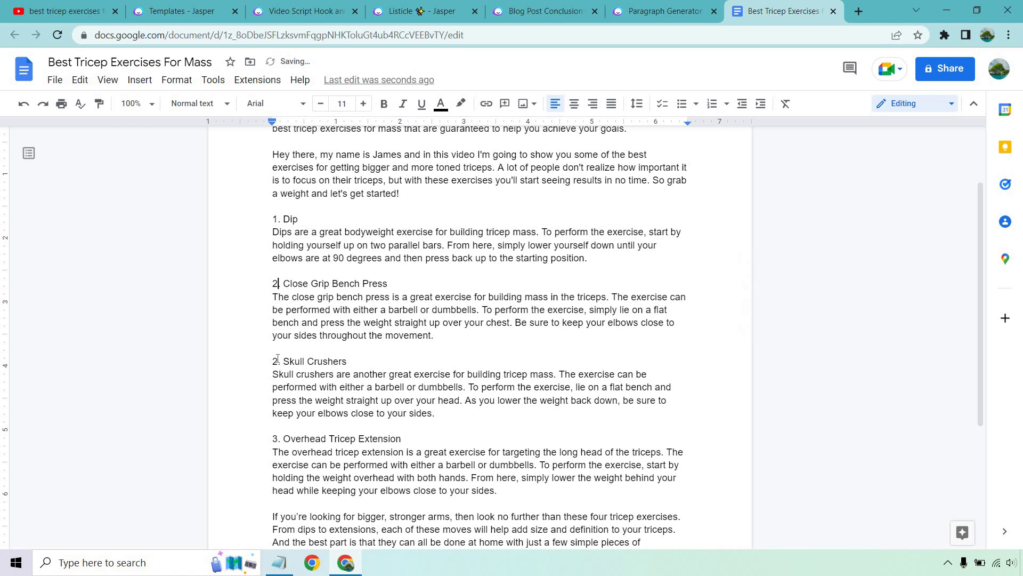
key(BackSpace)
text(3)
click(280, 438)
key(BackSpace)
text(4)
Step: Generate the paragraph on dips in Jasper's Paragraph Generator with a Positive tone, and copy the result
click(666, 11)
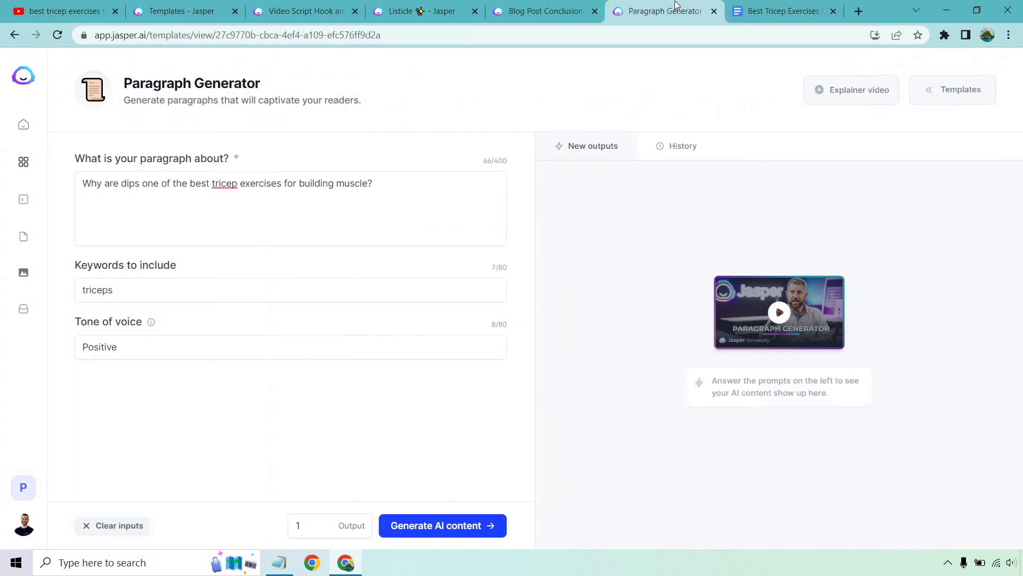
click(440, 525)
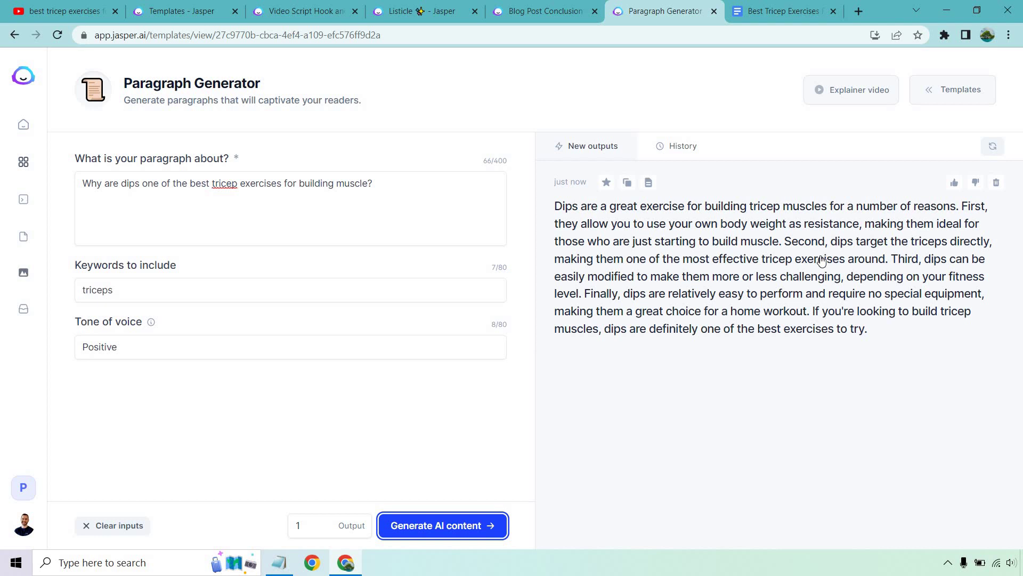
click(627, 182)
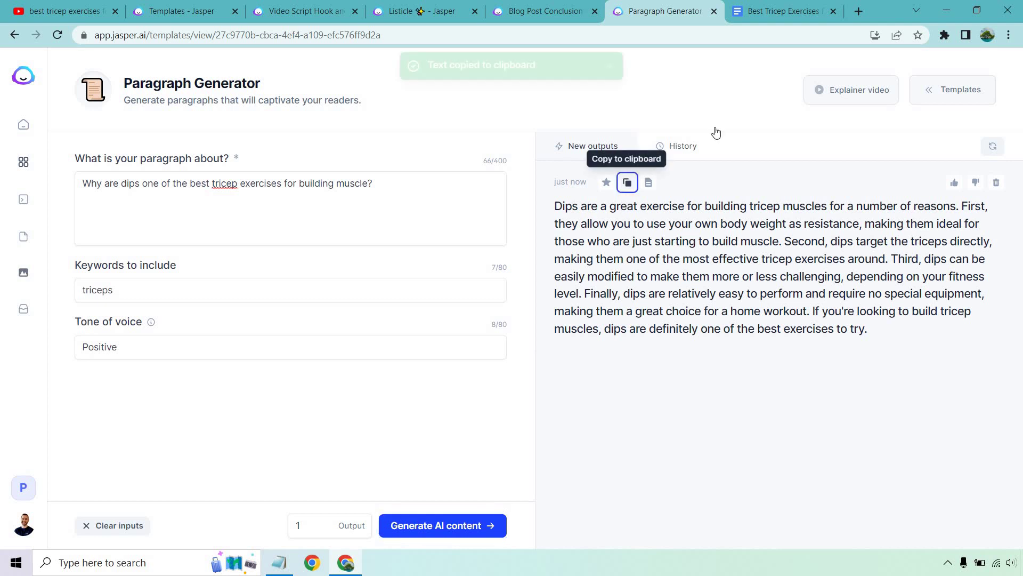
Step: Paste the dips paragraph under the script's Dip heading, add a blank line after it, and split it before "Second, dips target the triceps directly"
click(798, 10)
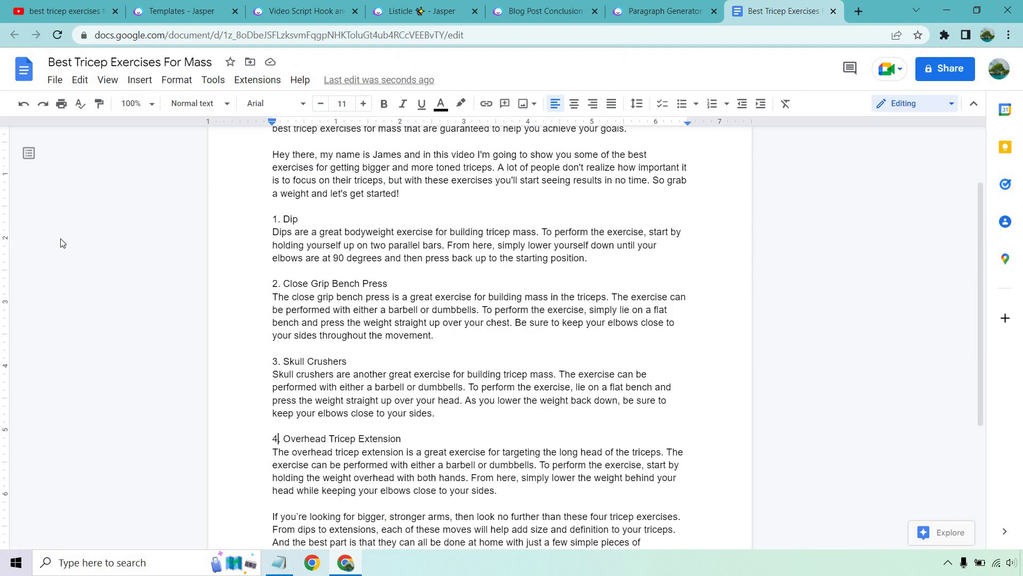
click(270, 233)
key(ctrl+v)
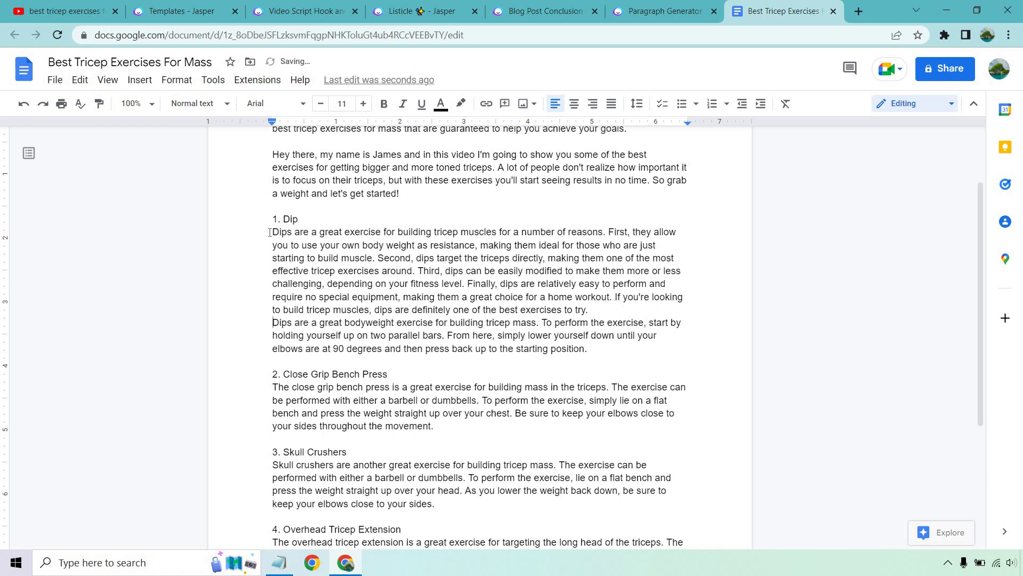
key(Return)
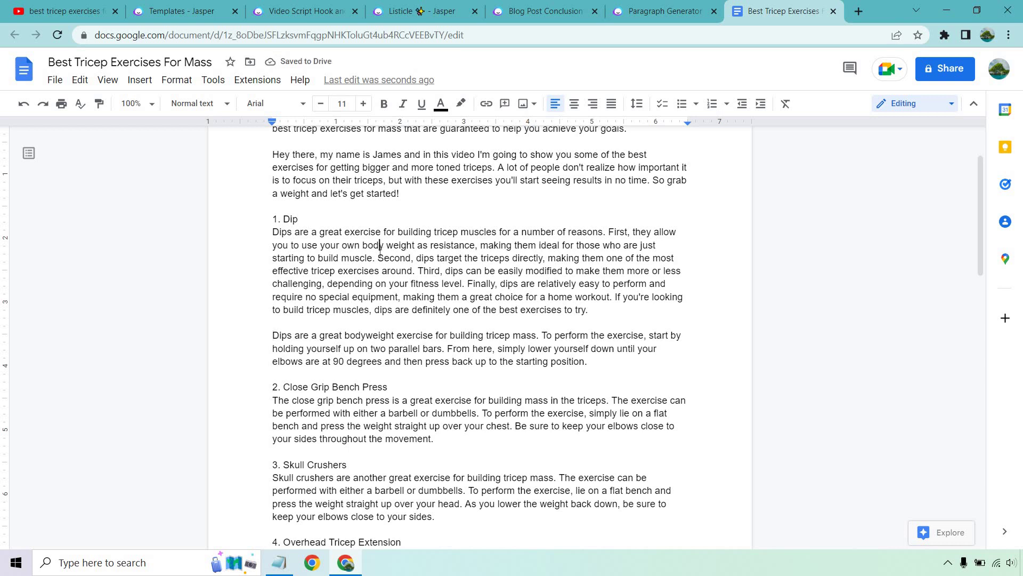
key(Return)
key(Return)
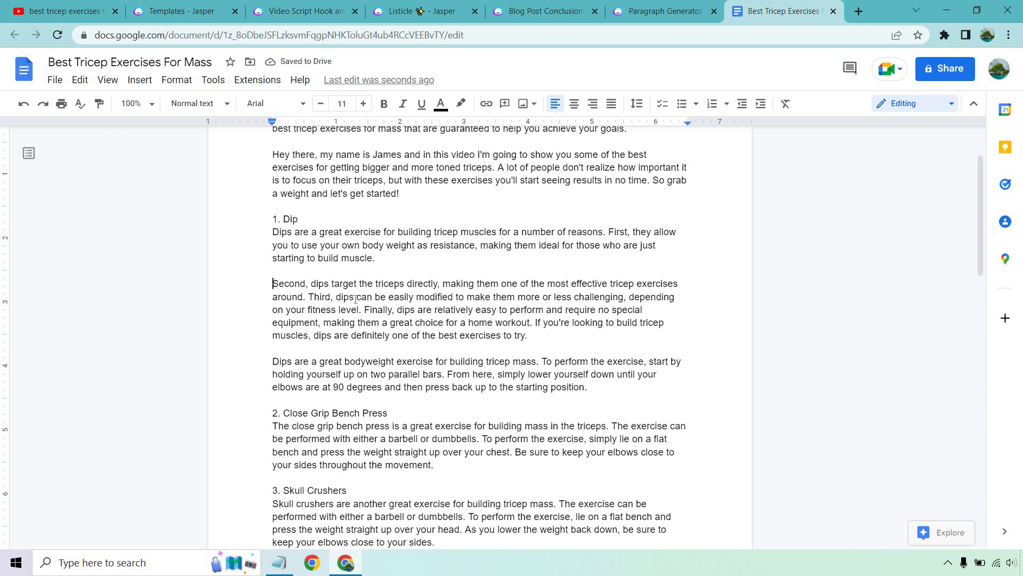
Step: Split the dips paragraph so that the sentences starting with "First", "Third" and "Finally" each begin a new paragraph after a blank line
click(308, 297)
key(Return)
key(Return)
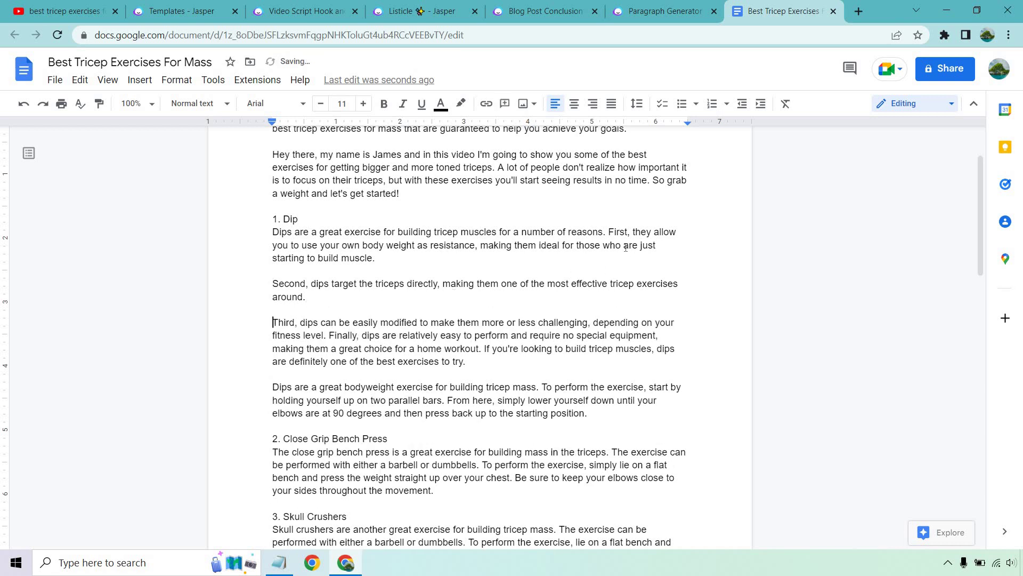
click(608, 233)
key(Return)
key(Return)
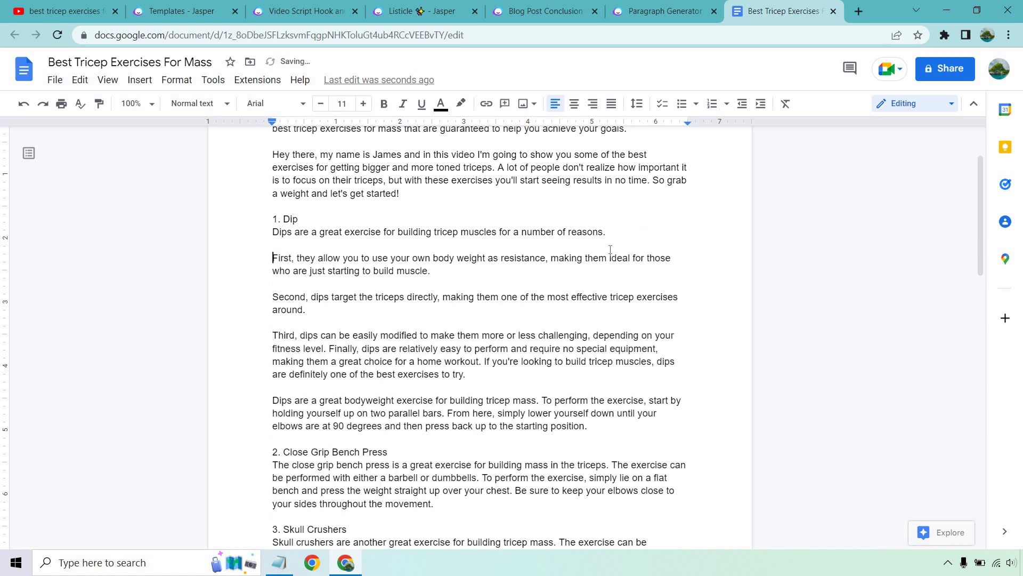
click(328, 348)
key(Return)
key(Return)
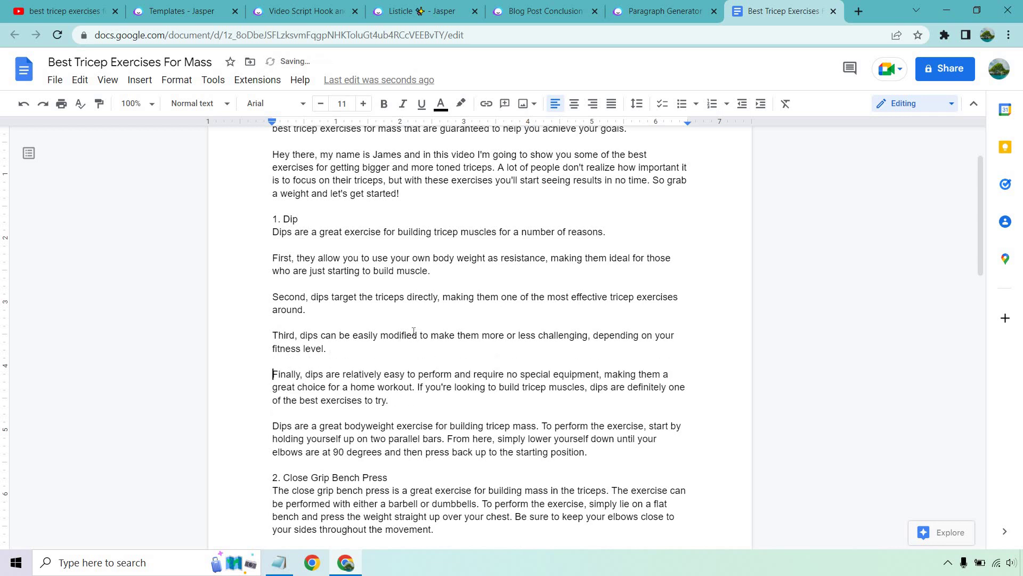
Step: Delete the sentence "Dips are a great bodyweight exercise for building tricep mass." from the last paragraph of the Dip section
scroll(413, 332, down, 1)
drag(541, 358, 266, 359)
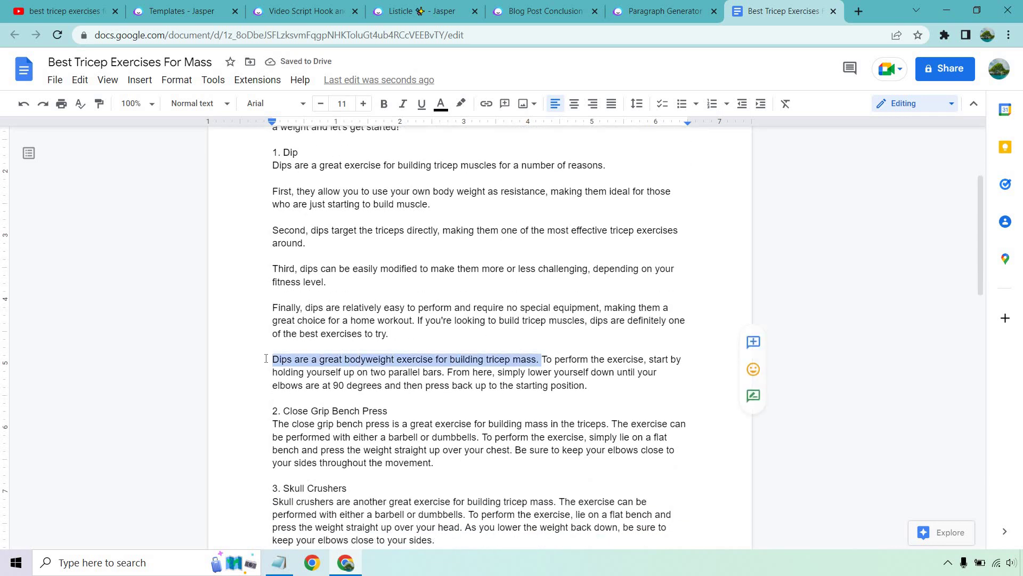
key(BackSpace)
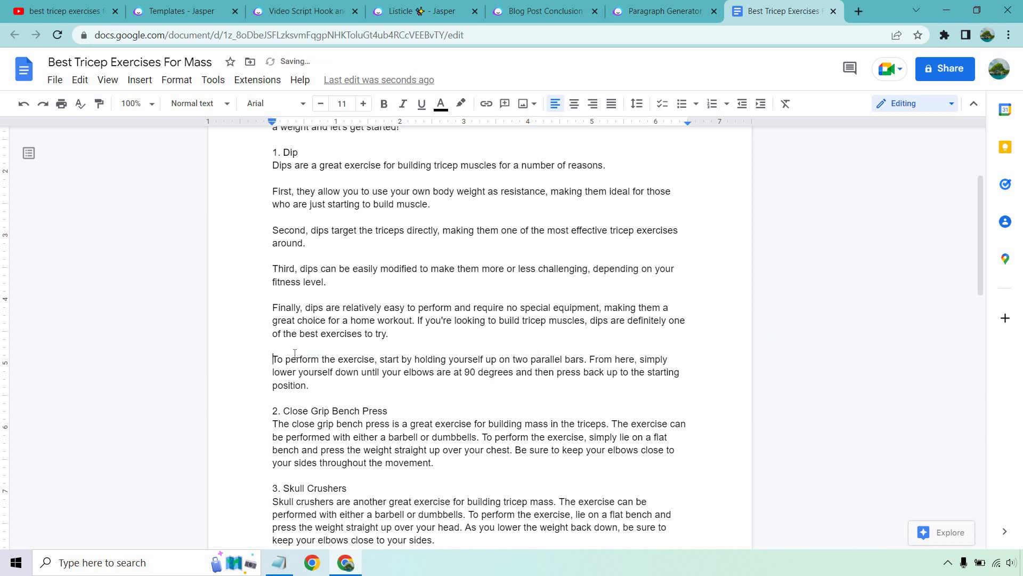
Step: Review the script from the intro through the Overhead Tricep Extension section, glancing at the dips output in Jasper's Paragraph Generator
scroll(532, 316, up, 1)
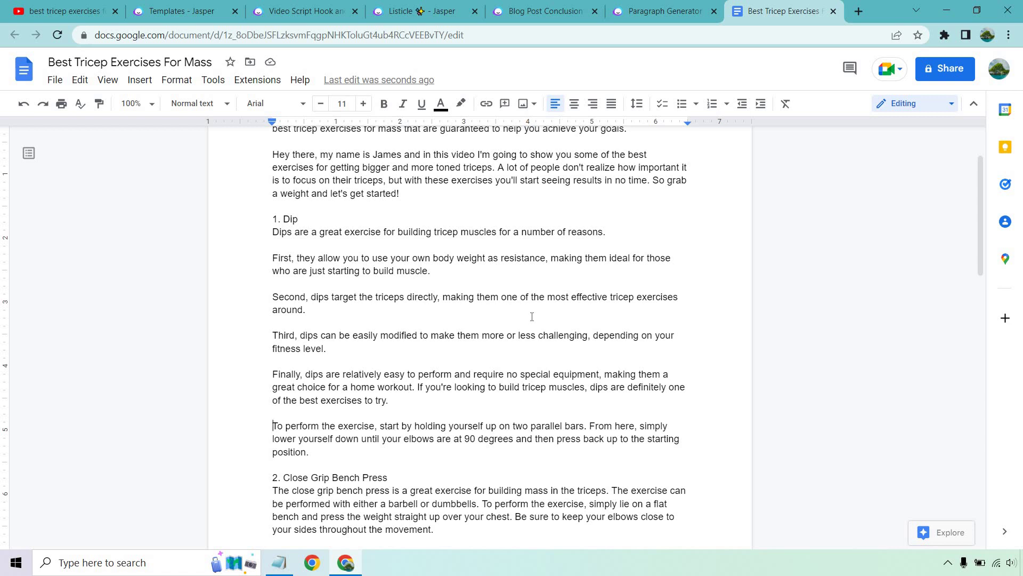
scroll(532, 316, up, 2)
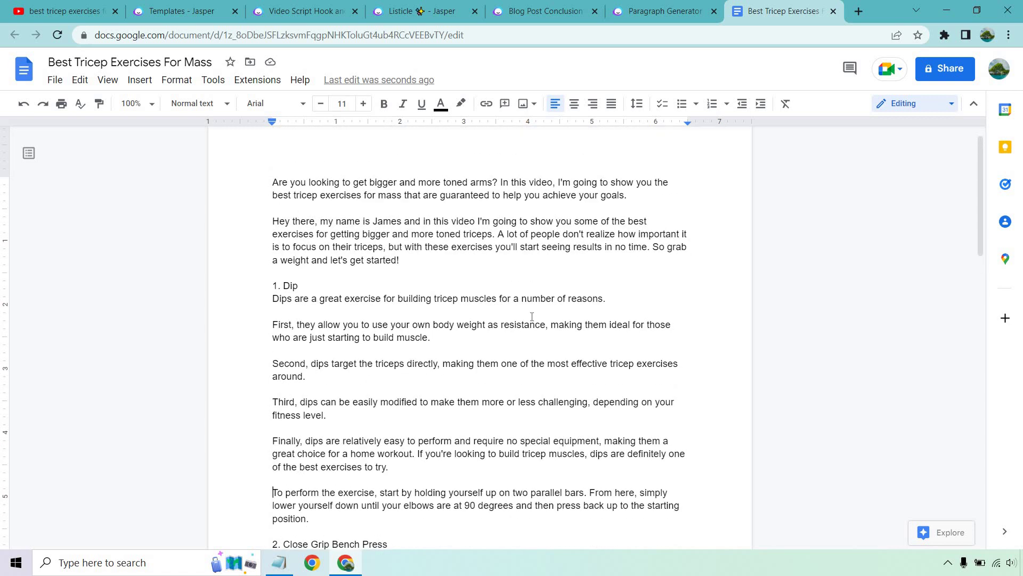
scroll(532, 316, down, 2)
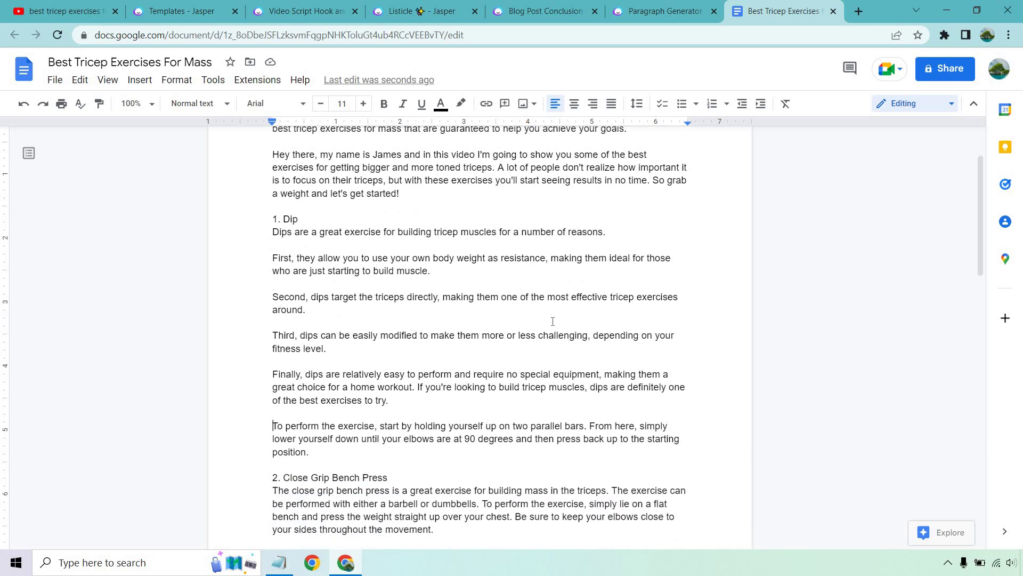
scroll(553, 322, down, 3)
click(665, 11)
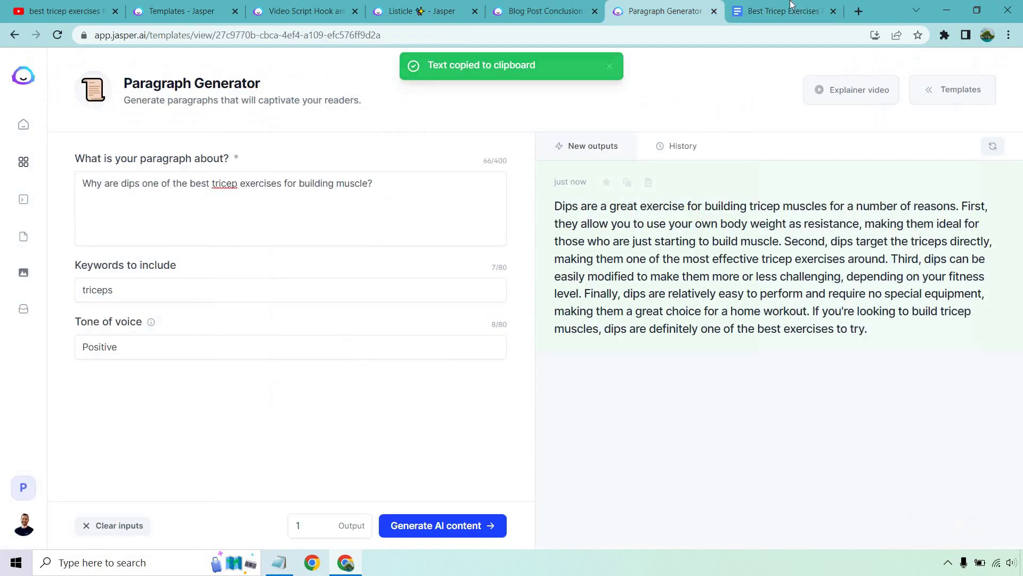
click(792, 9)
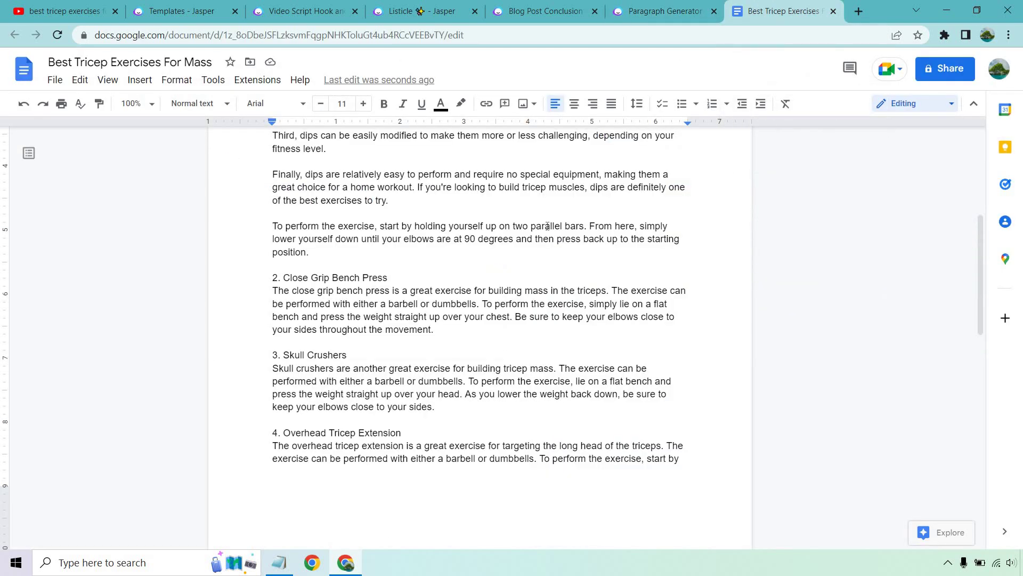
scroll(547, 225, down, 2)
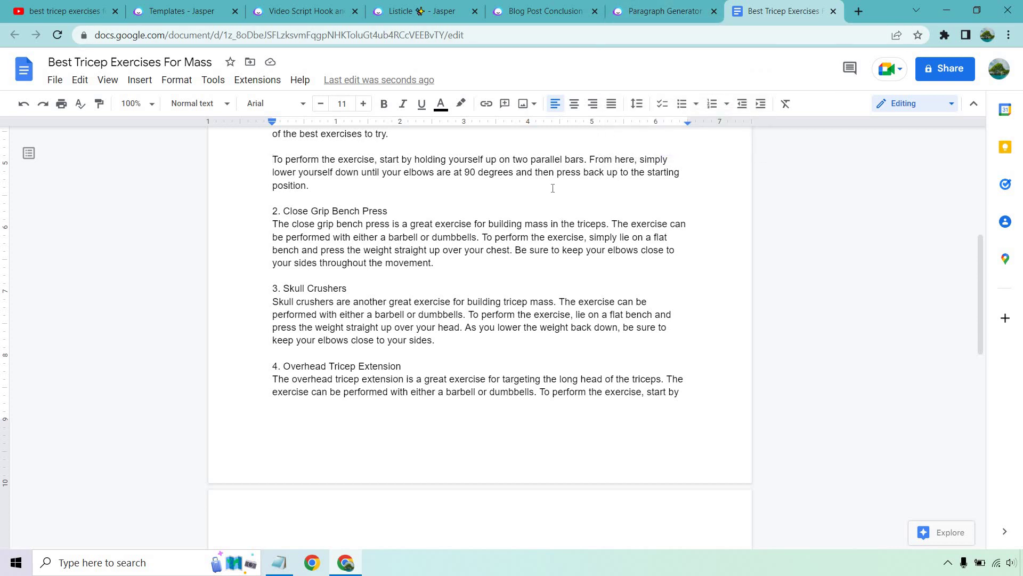
scroll(583, 288, up, 4)
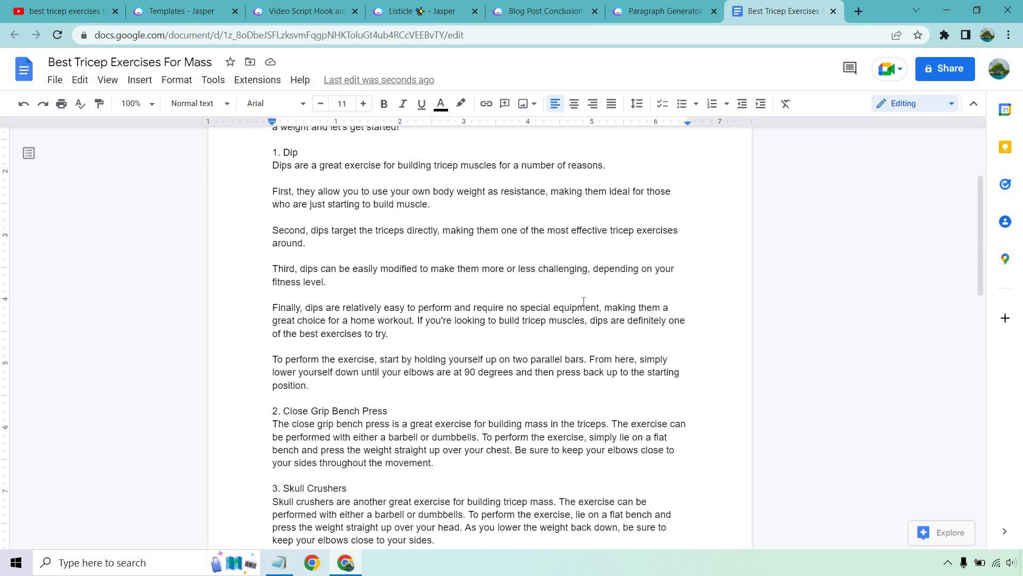
scroll(583, 301, up, 3)
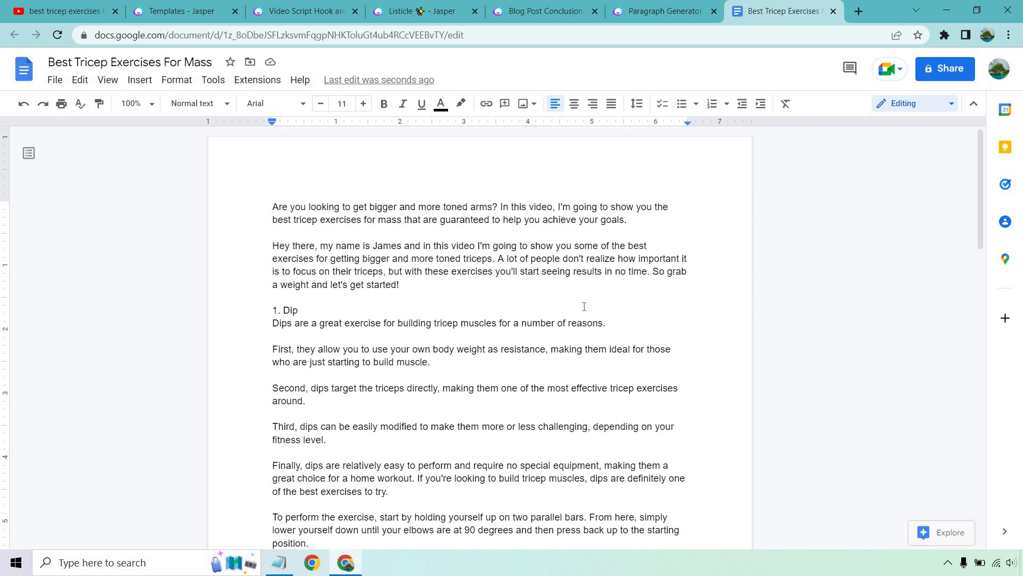
Step: Switch to Jasper's template library and show the templates of all categories
click(172, 7)
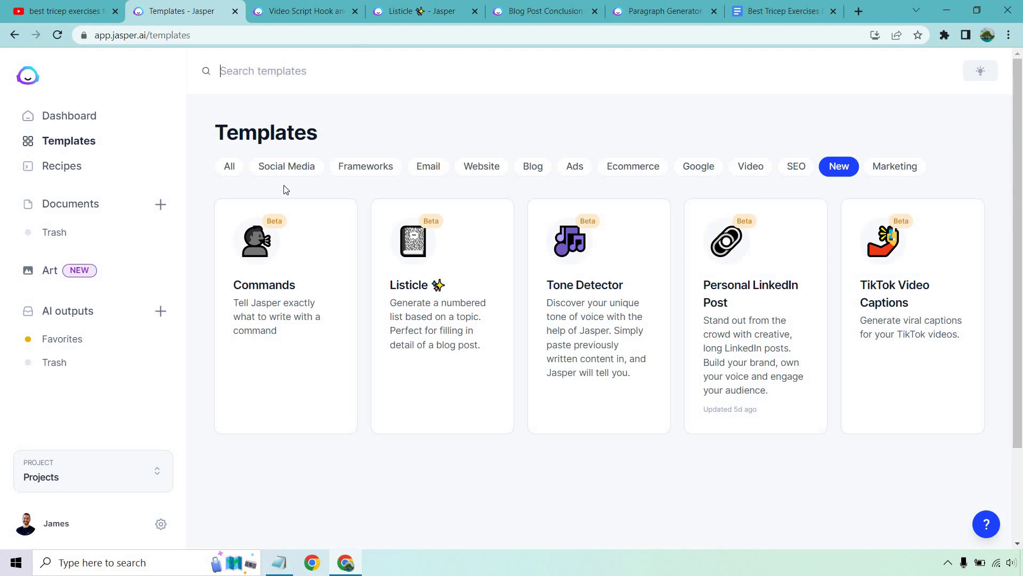
click(229, 169)
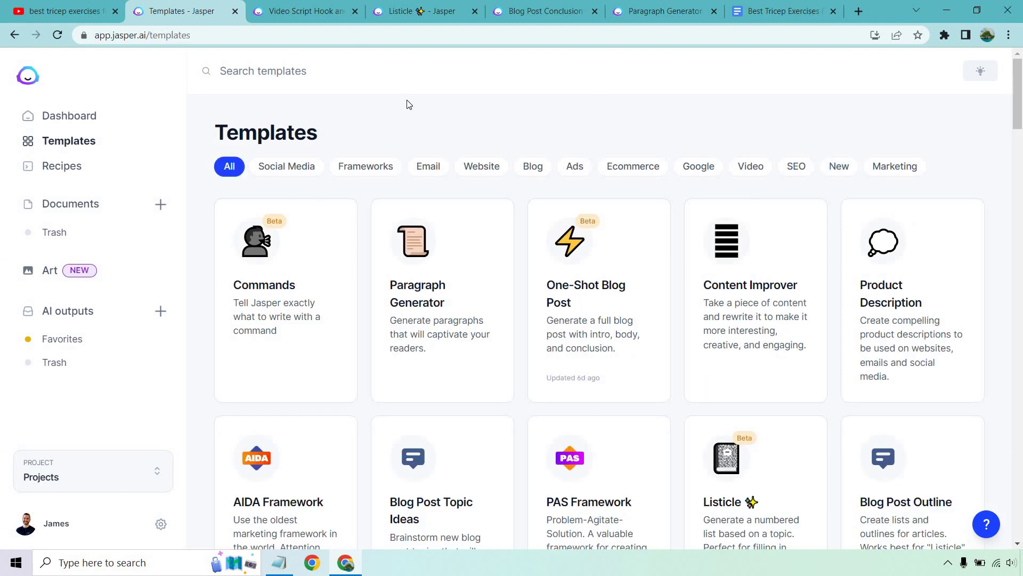